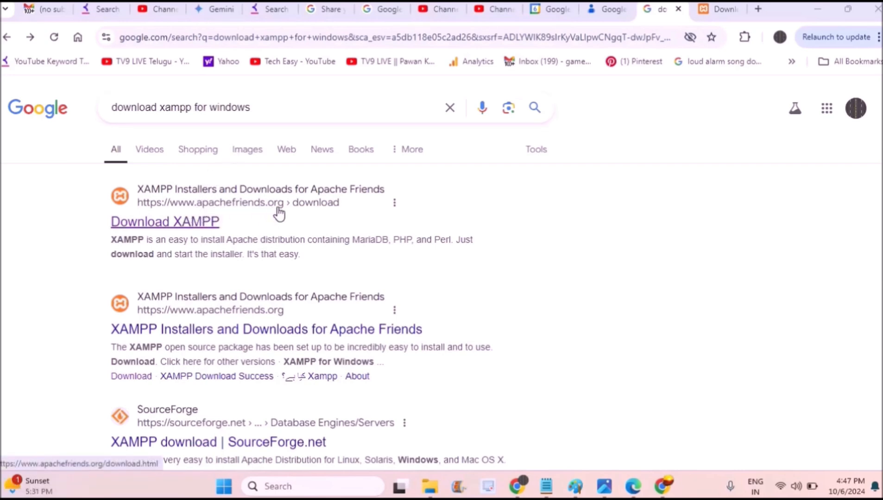
# Open the Apache Friends XAMPP download page from the first Google result.
pyautogui.click(306, 197)
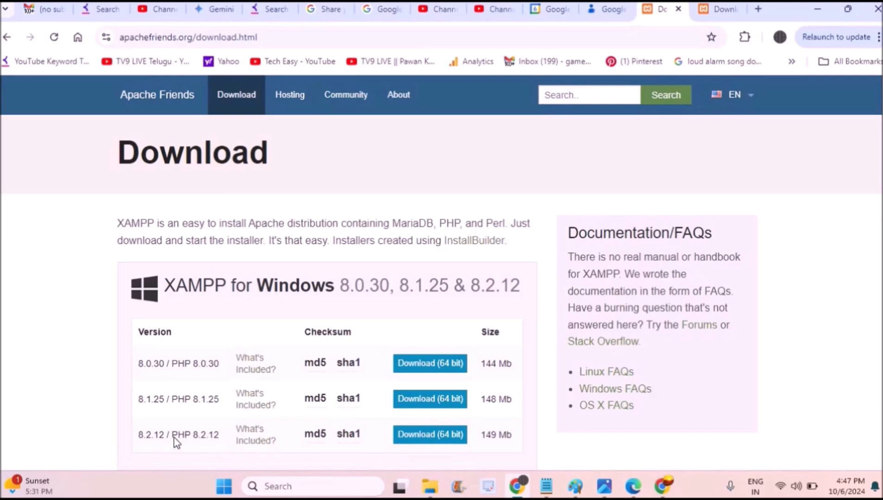
# Download the 64-bit XAMPP 8.2.12 Windows installer, then return to the other tab's address bar.
pyautogui.click(447, 434)
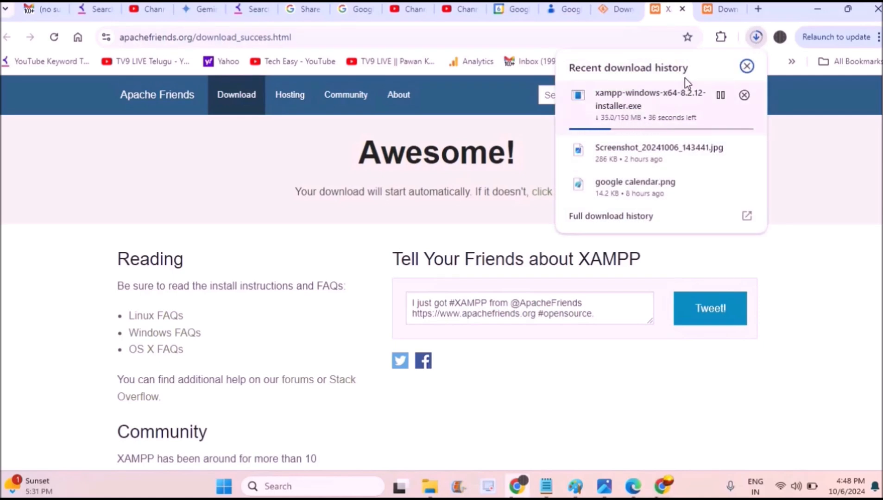
pyautogui.click(723, 10)
pyautogui.click(602, 43)
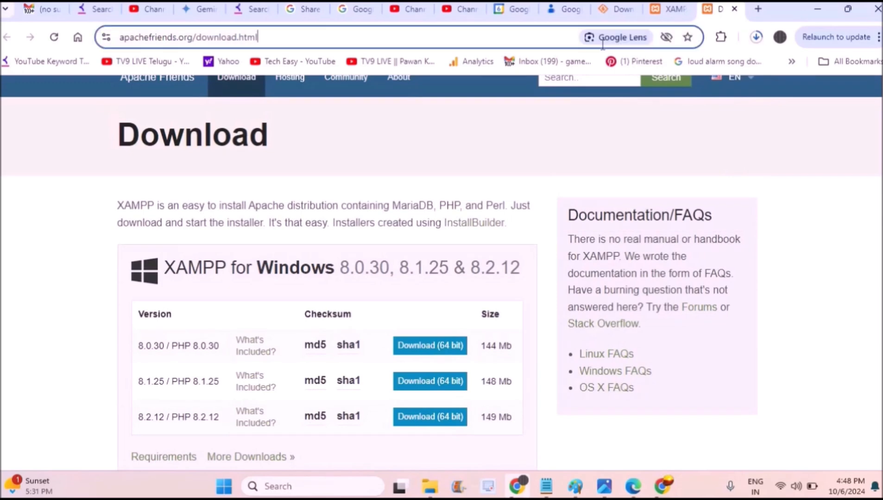
# Search Google for 'wordpress org' and open the WordPress.org Get WordPress page.
pyautogui.write('go')
pyautogui.press('Return')
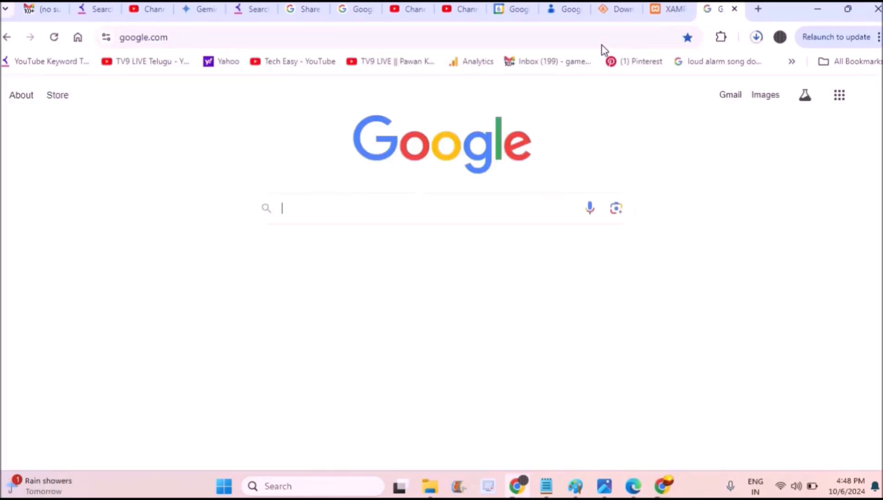
pyautogui.write('wordp')
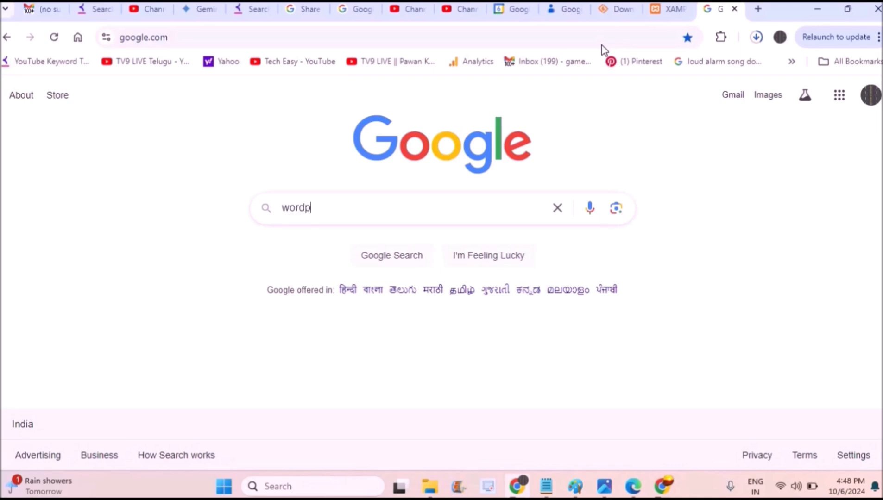
pyautogui.write('ress org')
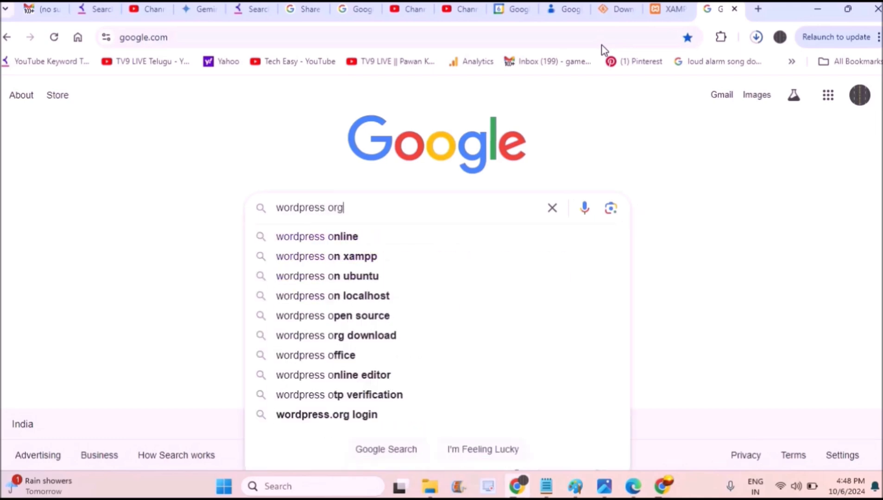
pyautogui.press('Return')
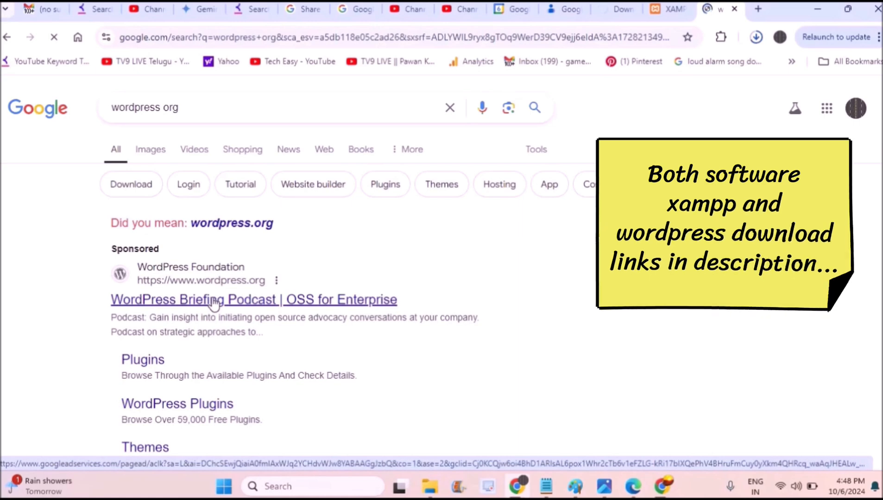
pyautogui.click(213, 303)
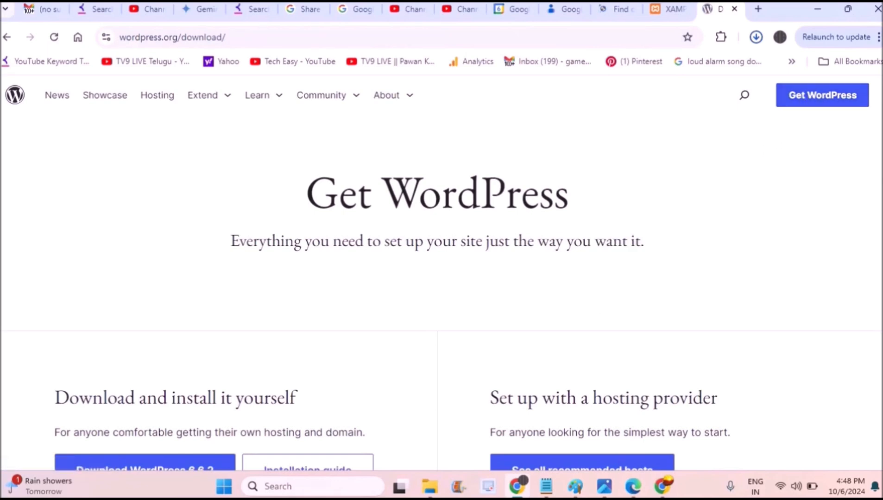
# Download WordPress 6.6.2 and launch the downloaded XAMPP installer from Chrome's downloads list.
pyautogui.scroll(-3, 257, 354)
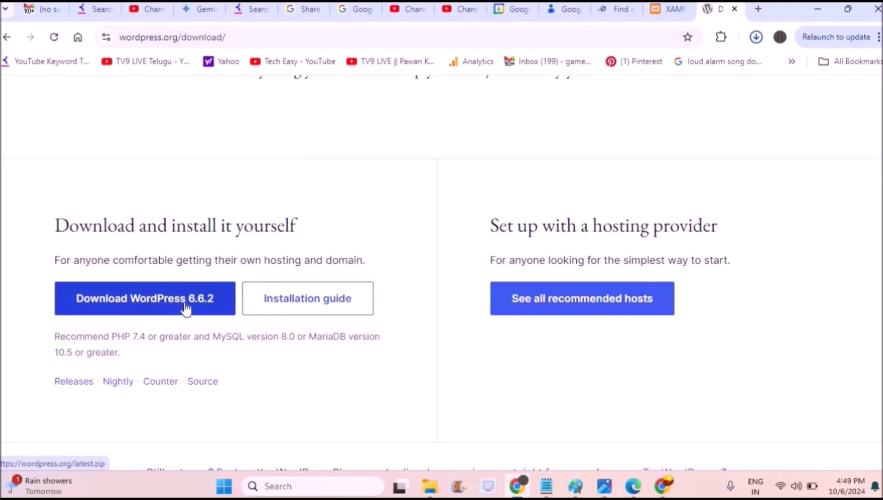
pyautogui.click(204, 307)
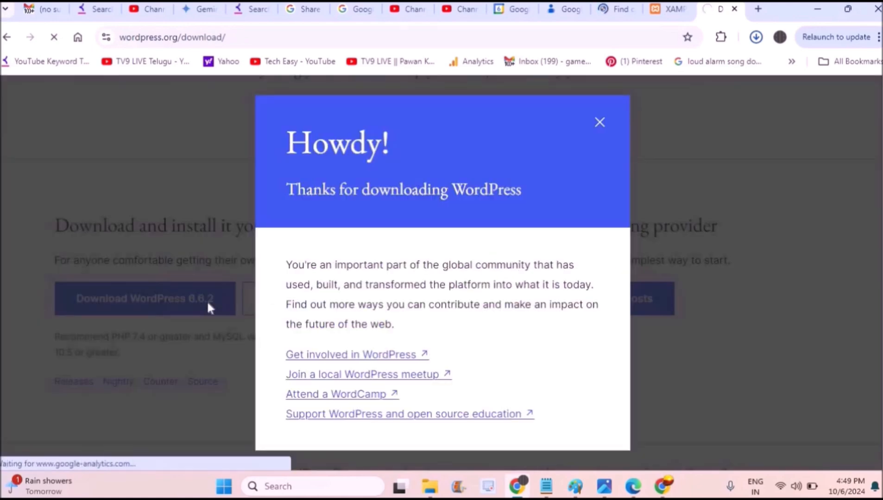
pyautogui.click(754, 38)
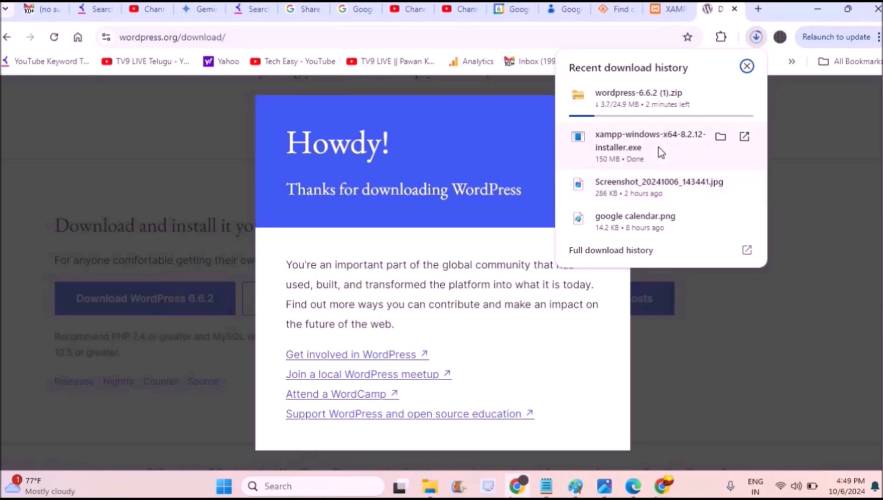
pyautogui.click(661, 153)
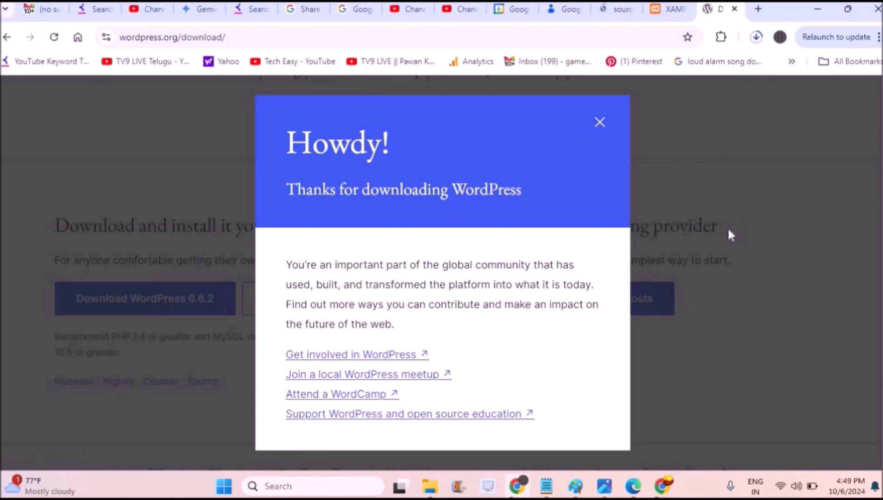
pyautogui.click(600, 123)
# Run XAMPP Setup with default components into C:\xampp until the files start unpacking.
pyautogui.click(758, 38)
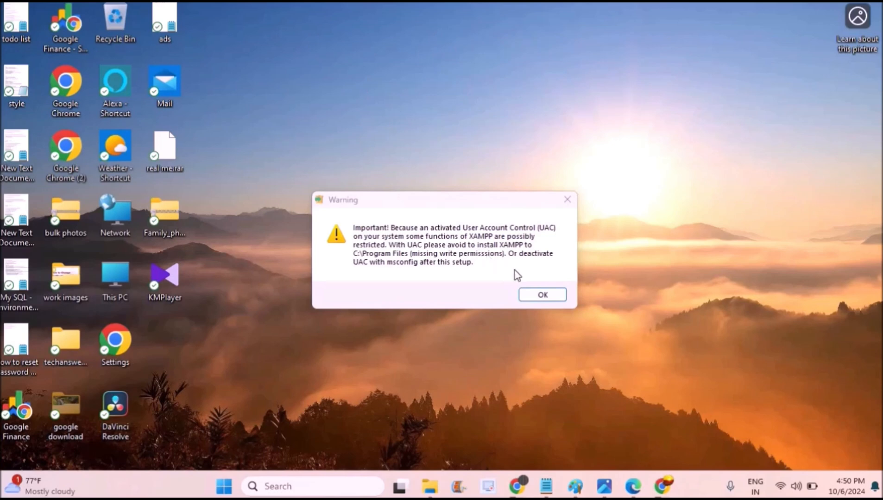
pyautogui.click(523, 295)
pyautogui.click(518, 368)
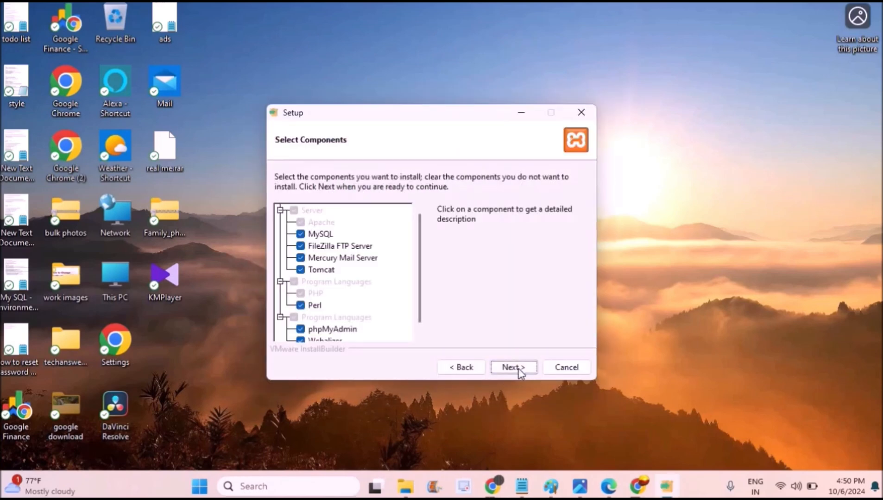
pyautogui.click(518, 369)
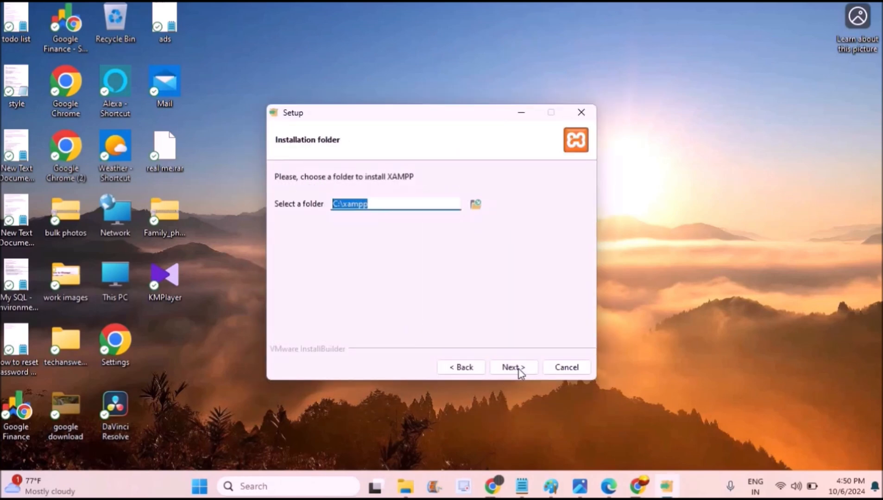
pyautogui.click(357, 207)
pyautogui.click(515, 368)
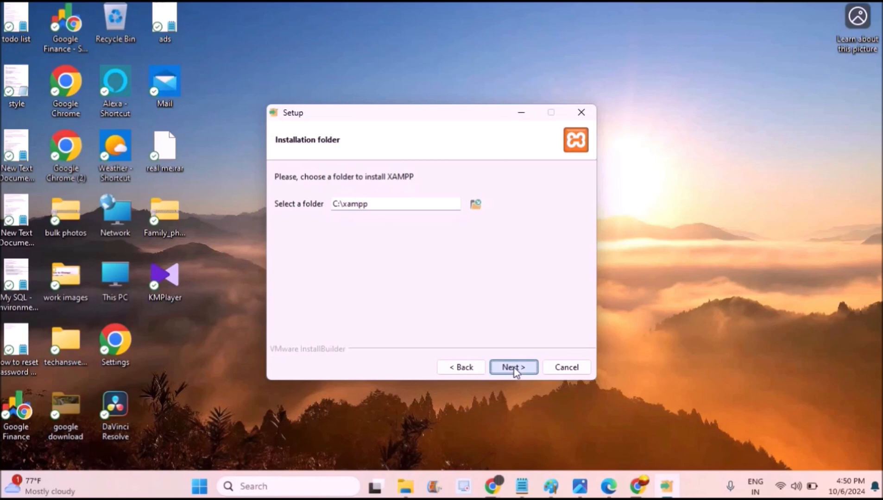
pyautogui.click(515, 368)
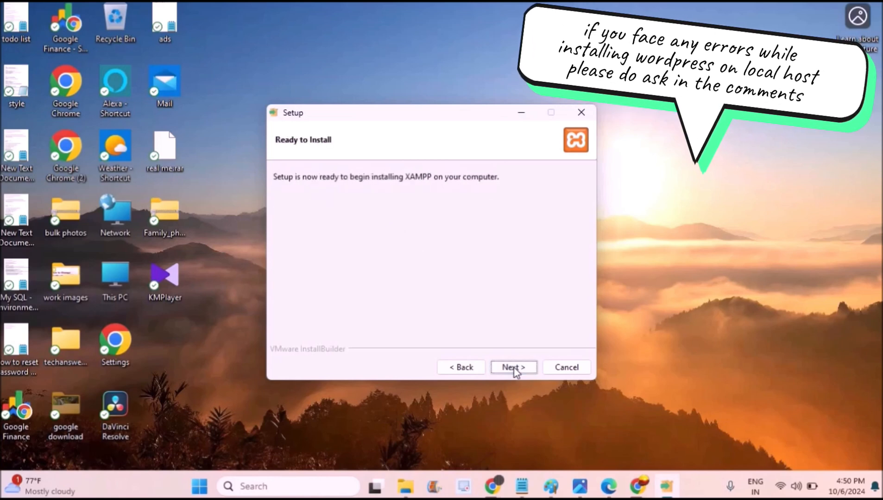
pyautogui.click(514, 368)
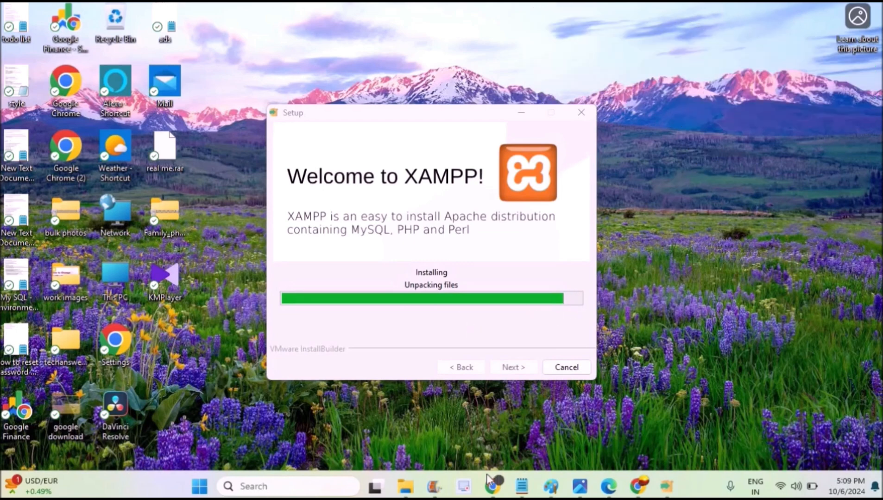
# Bring File Explorer forward and inspect the wordpress-6.6.2 zip in Downloads.
pyautogui.moveTo(405, 487)
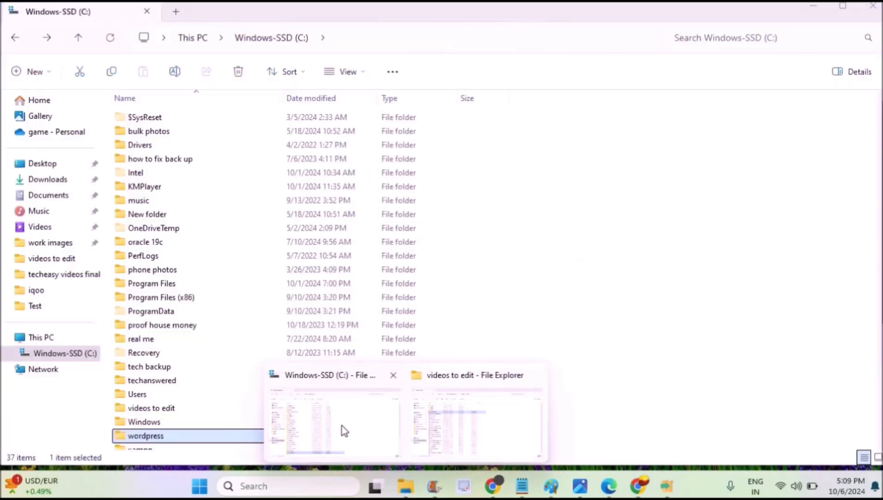
pyautogui.click(343, 431)
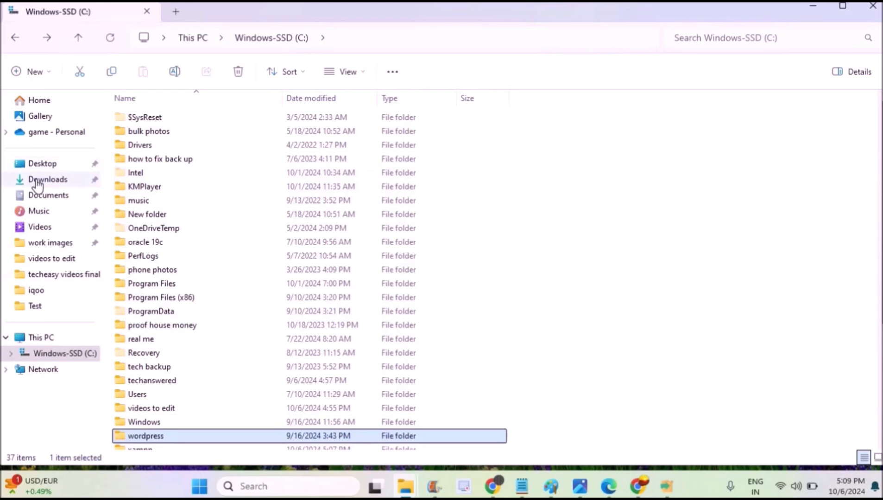
pyautogui.click(37, 184)
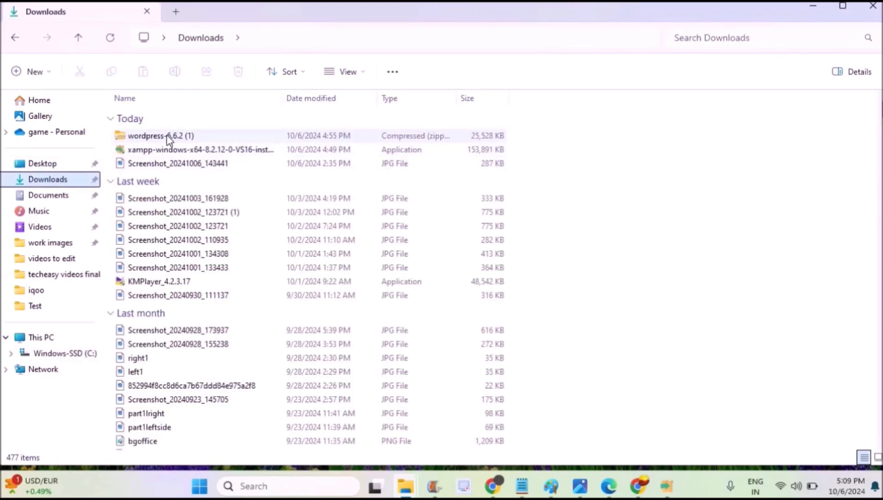
pyautogui.click(165, 136)
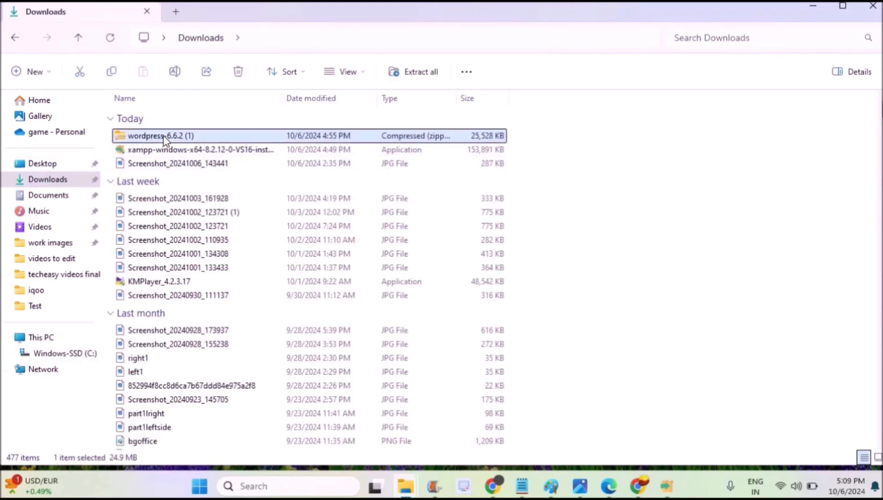
pyautogui.rightClick(239, 136)
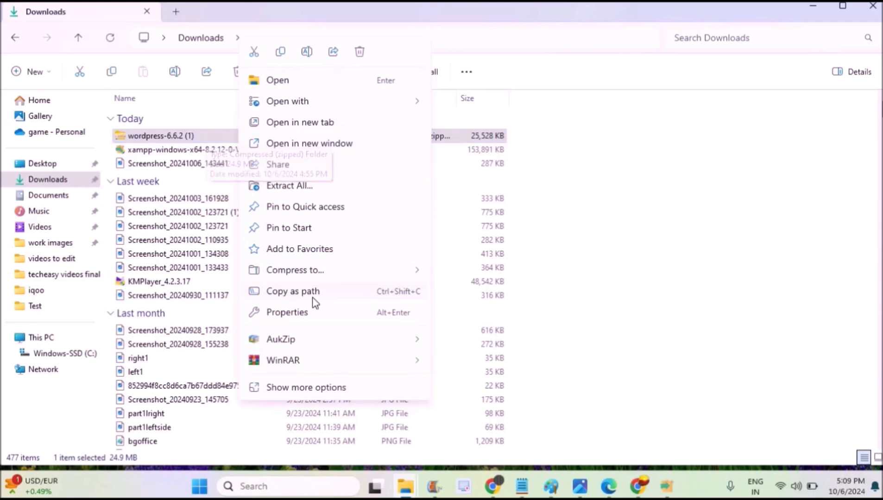
pyautogui.moveTo(350, 365)
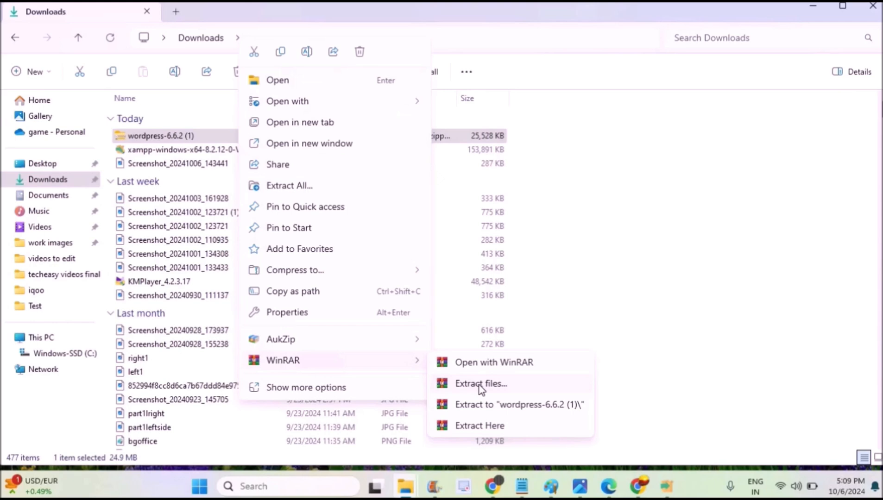
# Browse to C:\wordpress and bring up actions for the wordpress-6.6.2 zip.
pyautogui.click(52, 338)
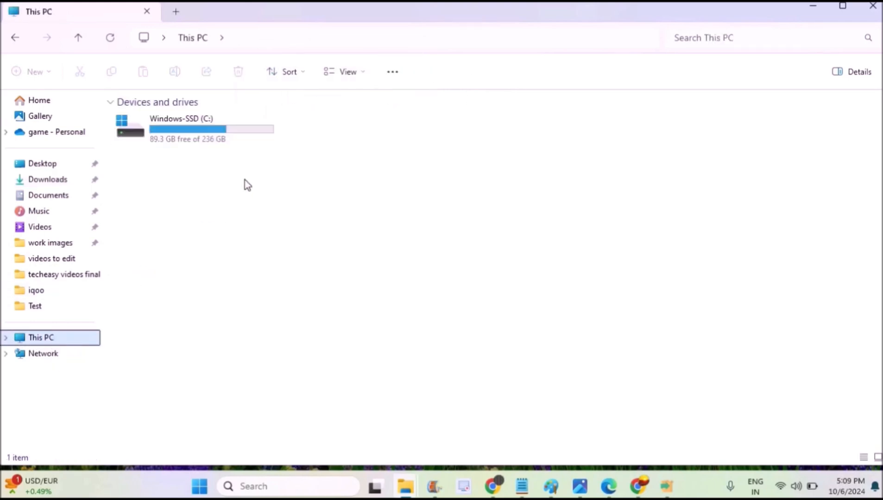
pyautogui.doubleClick(234, 139)
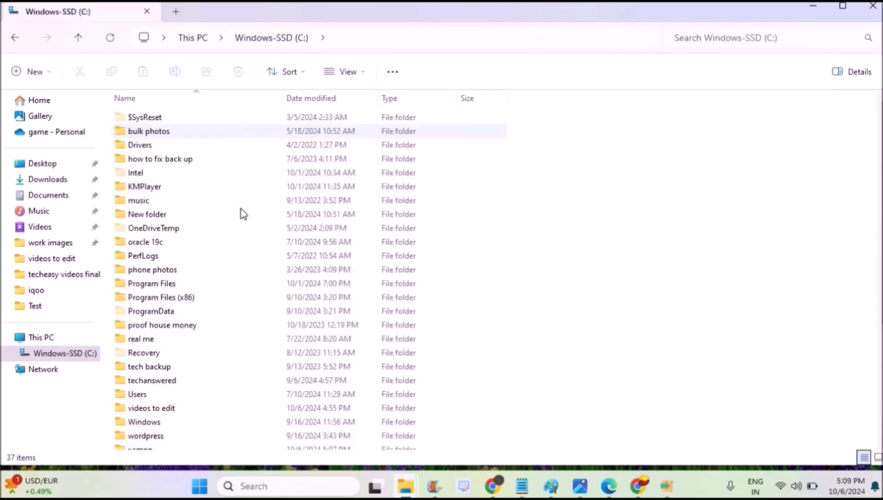
pyautogui.click(170, 439)
pyautogui.doubleClick(169, 439)
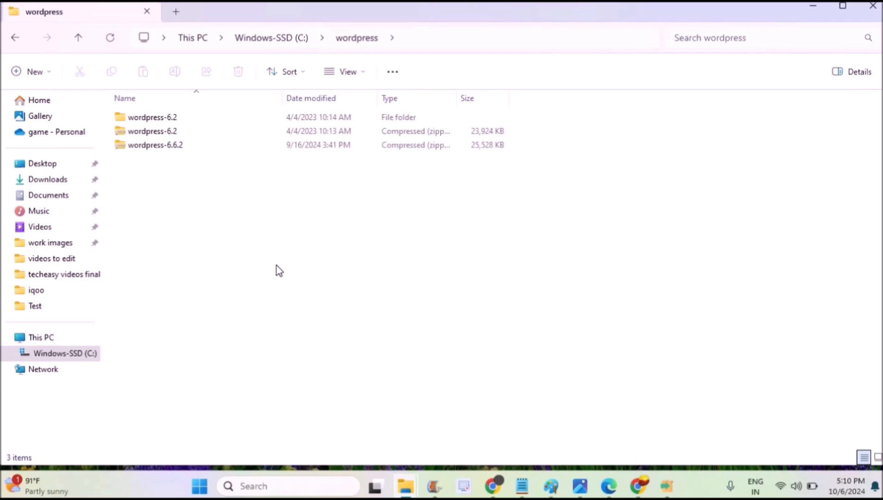
pyautogui.rightClick(194, 148)
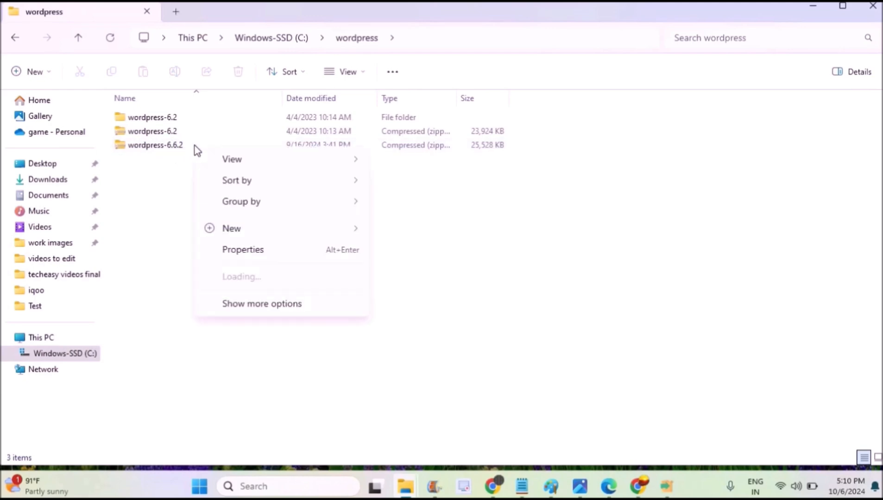
pyautogui.click(179, 150)
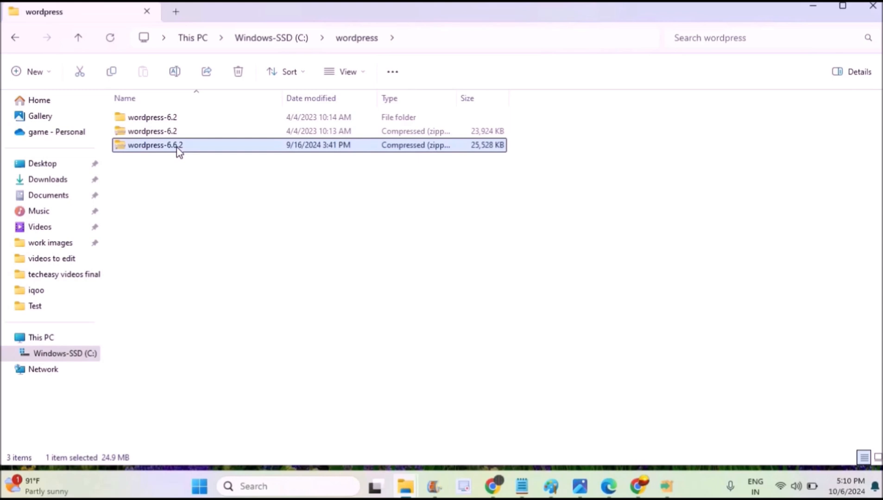
pyautogui.rightClick(178, 150)
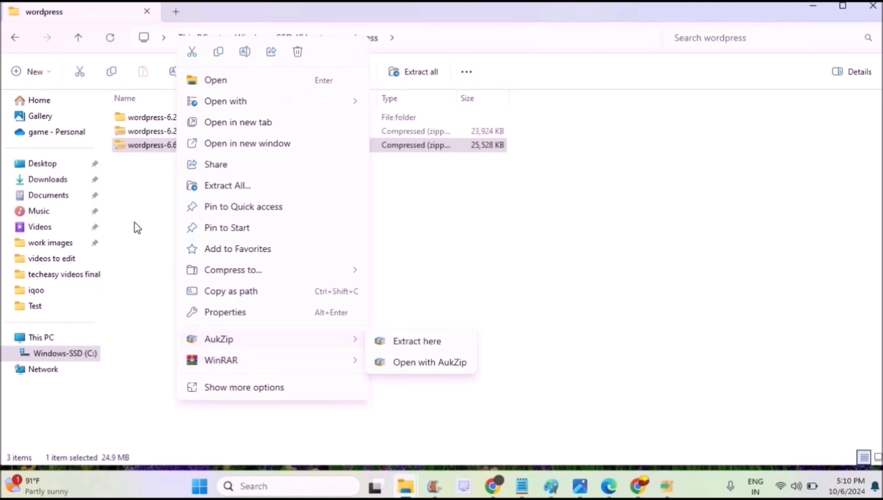
# Open the wordpress-6.2 folder and bring up actions for its inner wordpress folder.
pyautogui.doubleClick(140, 117)
pyautogui.click(175, 121)
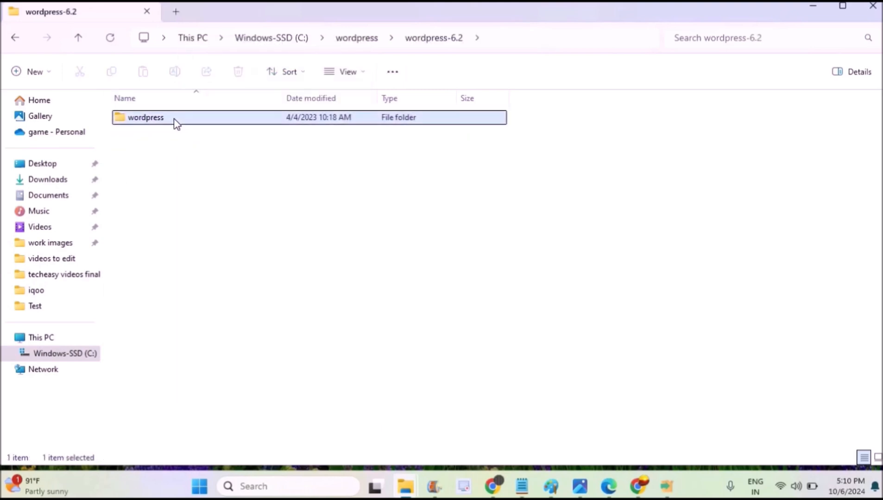
pyautogui.rightClick(176, 123)
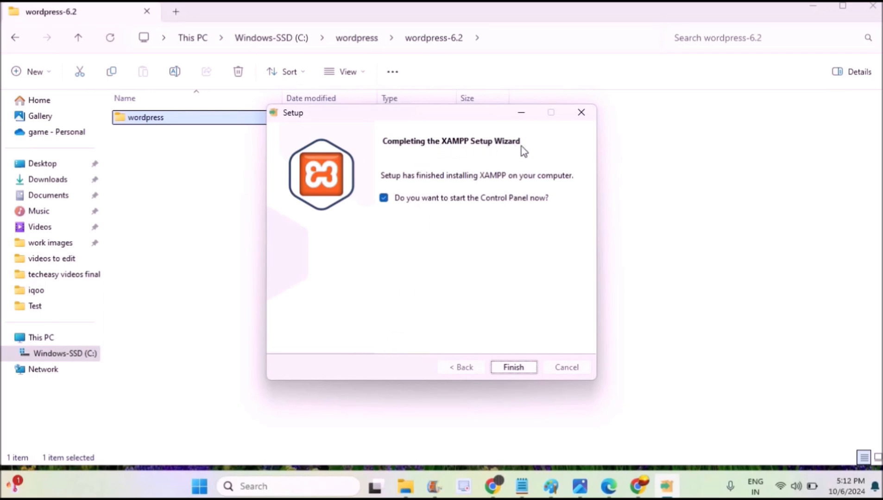
# Finish XAMPP setup, start Apache, and retry MySQL until it runs on port 3307.
pyautogui.click(516, 370)
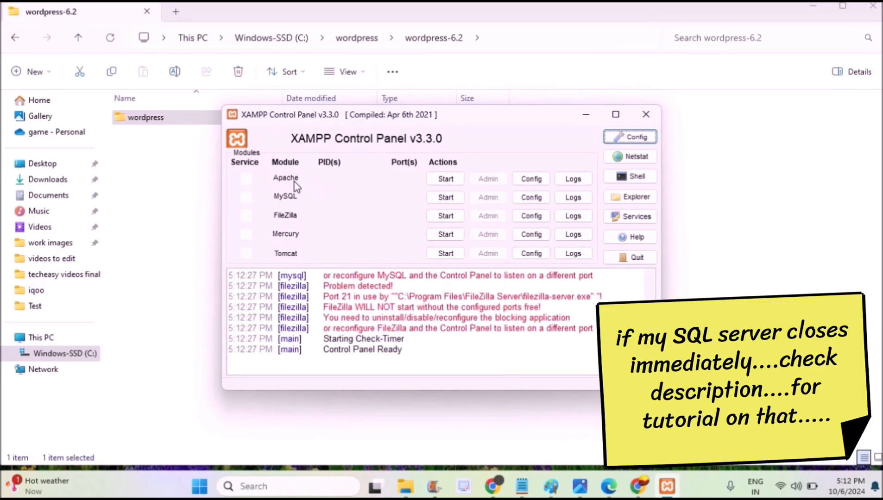
pyautogui.click(440, 182)
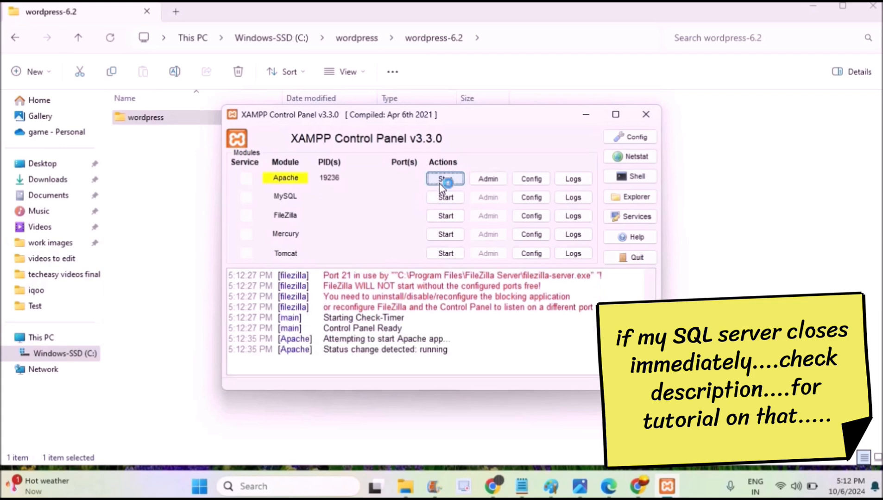
pyautogui.click(444, 198)
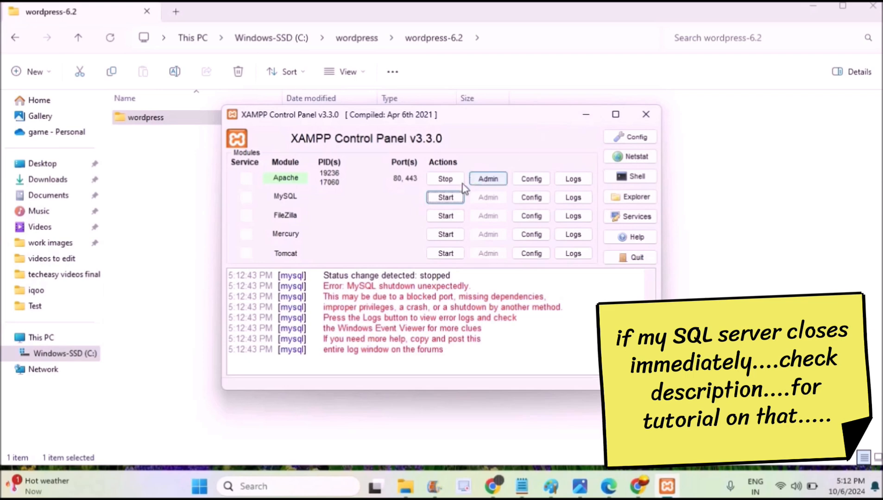
pyautogui.click(445, 198)
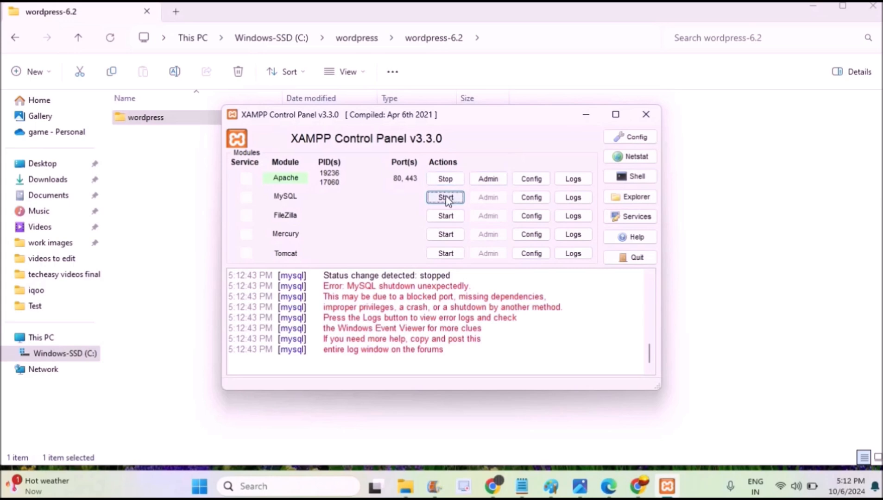
pyautogui.click(446, 198)
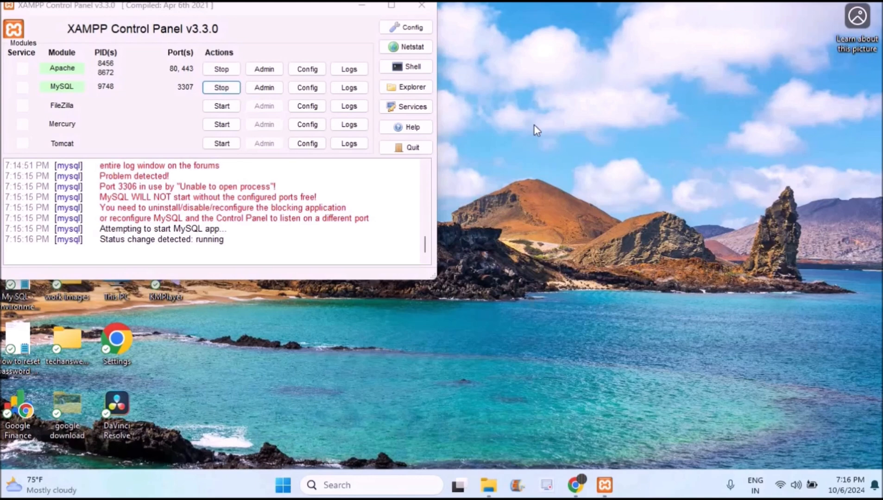
# Bring File Explorer back and open the C:\wordpress folder.
pyautogui.click(358, 11)
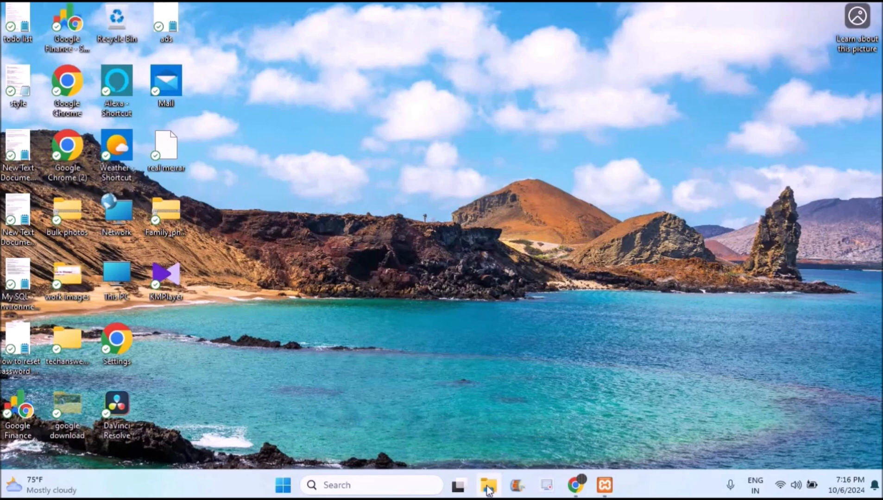
pyautogui.moveTo(488, 491)
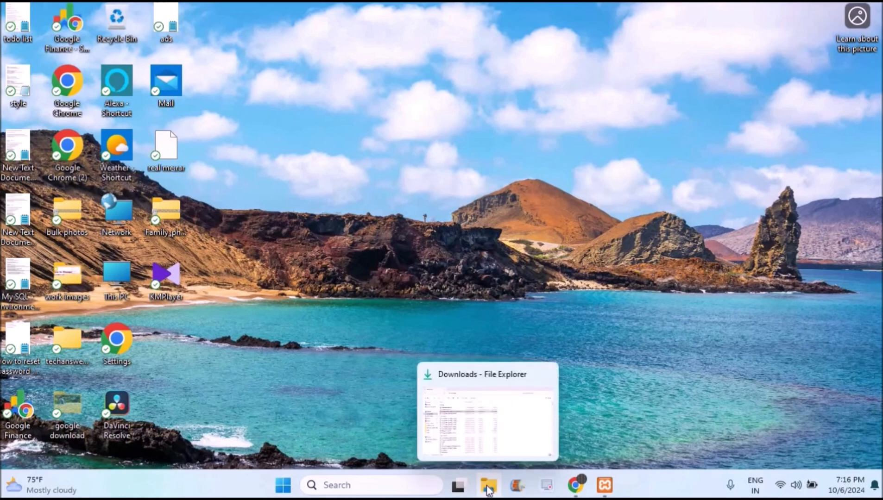
pyautogui.click(488, 490)
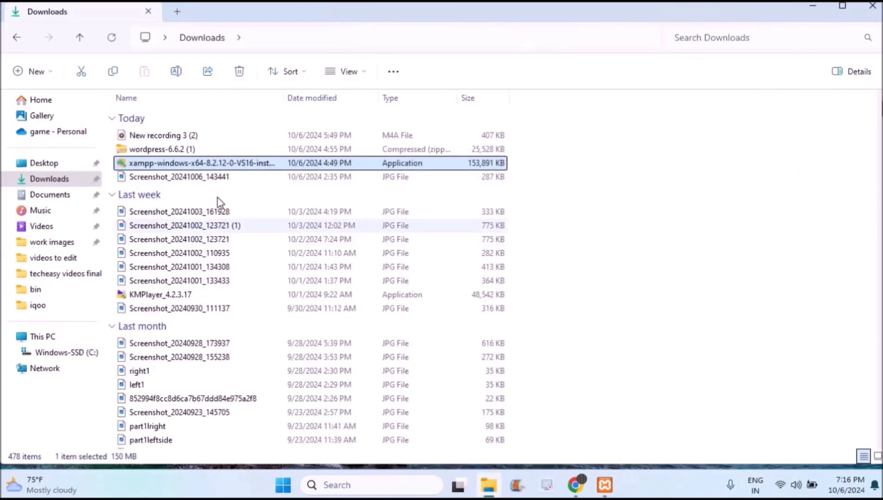
pyautogui.click(59, 338)
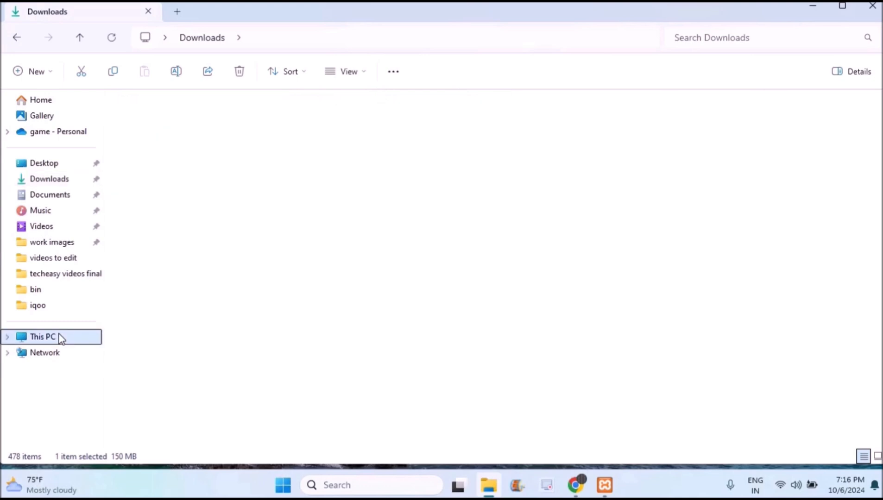
pyautogui.doubleClick(210, 126)
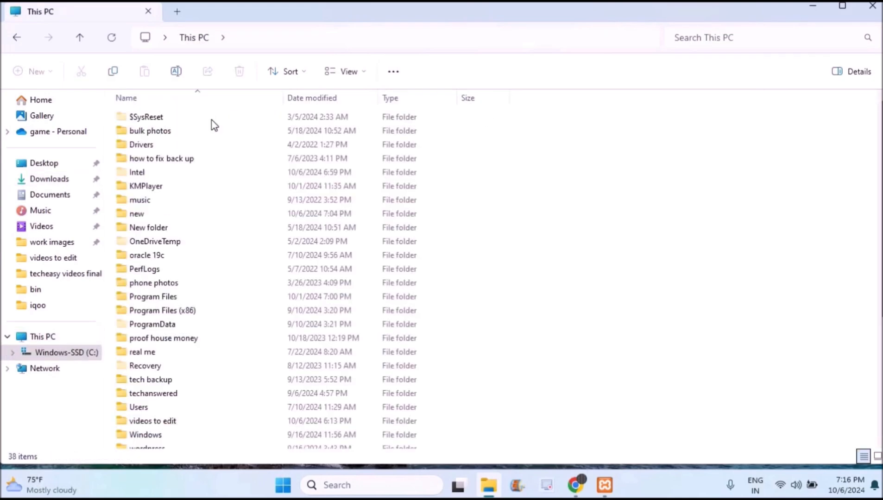
pyautogui.click(152, 422)
pyautogui.press('Down')
pyautogui.press('Down')
pyautogui.press('Down')
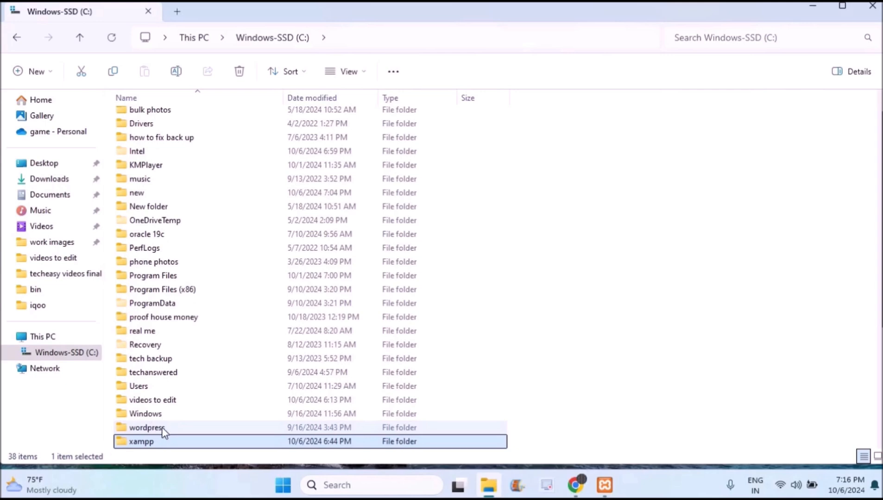
pyautogui.click(164, 429)
pyautogui.doubleClick(148, 428)
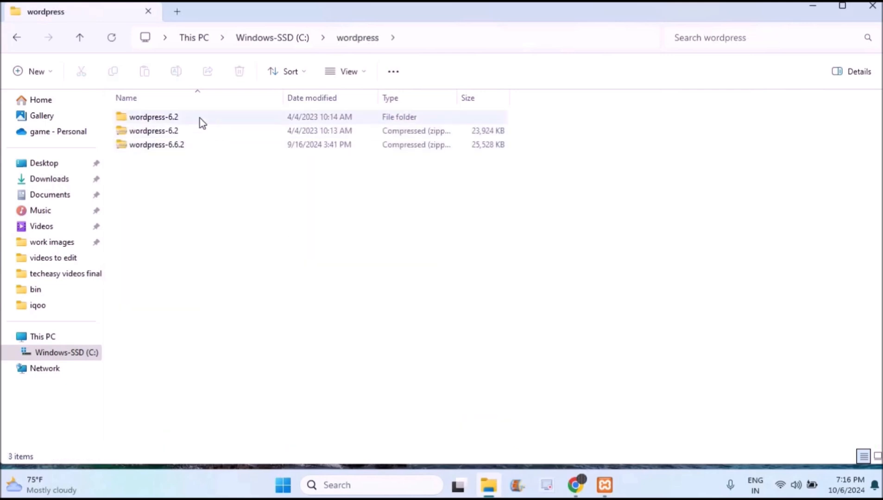
# Copy the inner wordpress folder from wordpress-6.2.
pyautogui.click(200, 121)
pyautogui.doubleClick(200, 120)
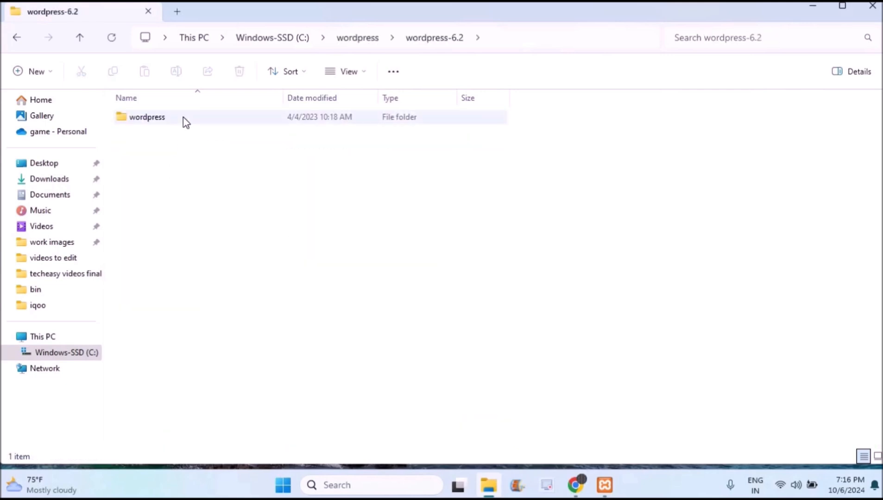
pyautogui.click(185, 121)
pyautogui.rightClick(185, 121)
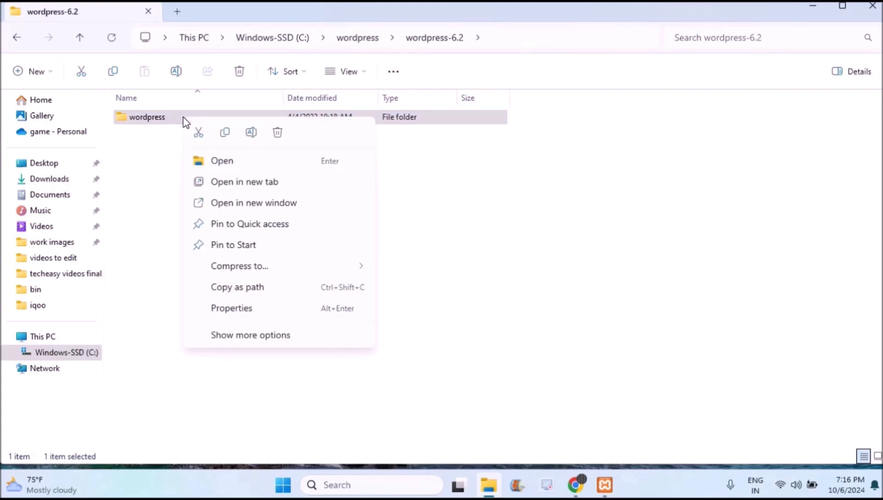
pyautogui.click(225, 133)
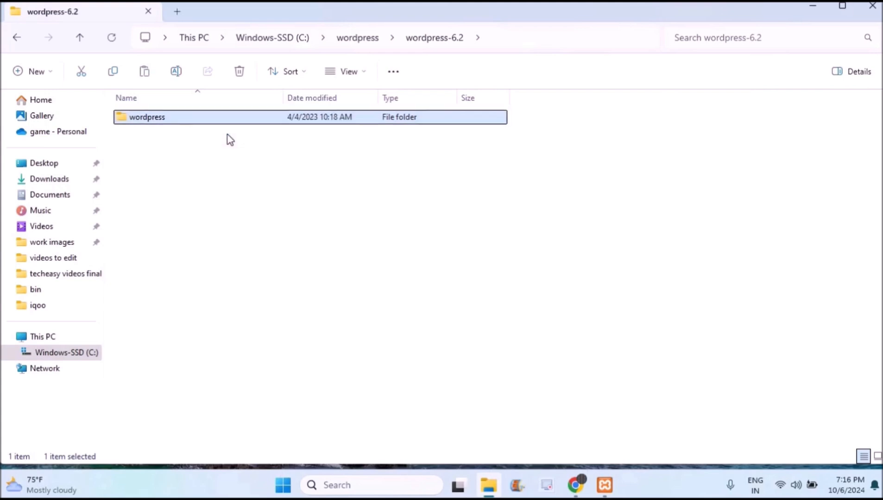
# Paste the wordpress folder into C:\new\xampp\htdocs.
pyautogui.click(11, 43)
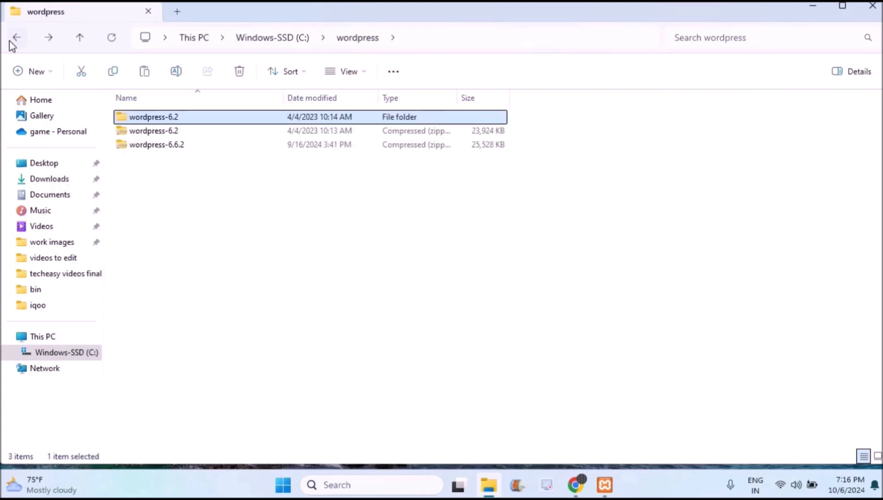
pyautogui.click(11, 42)
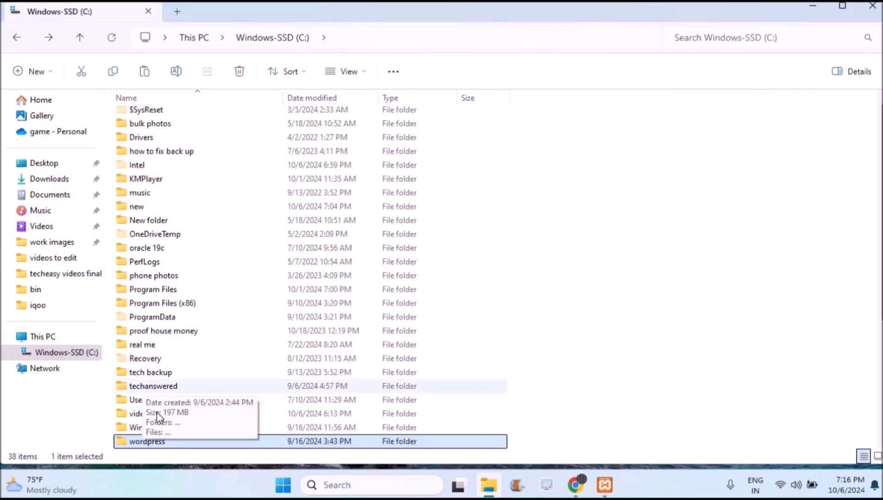
pyautogui.press('Down')
pyautogui.doubleClick(176, 441)
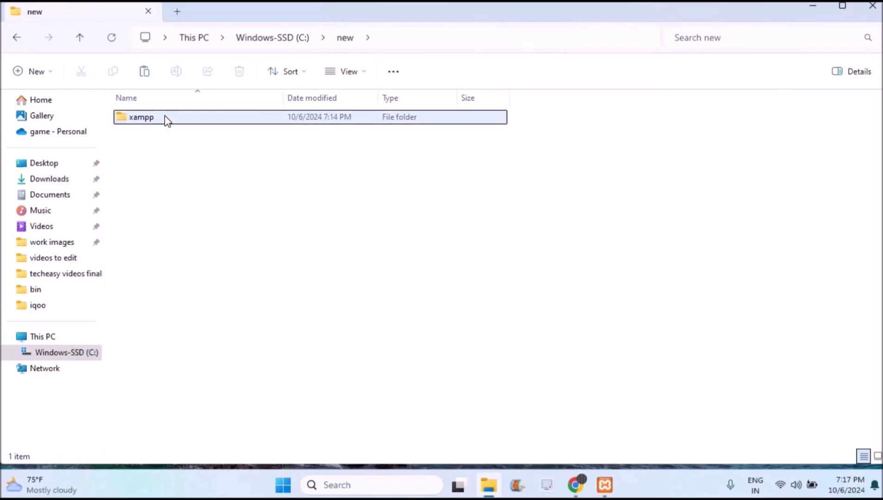
pyautogui.doubleClick(167, 118)
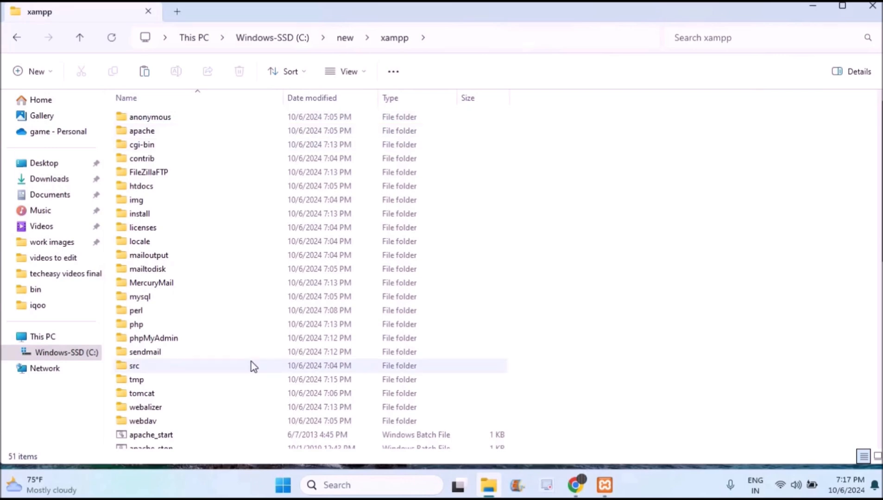
pyautogui.doubleClick(202, 187)
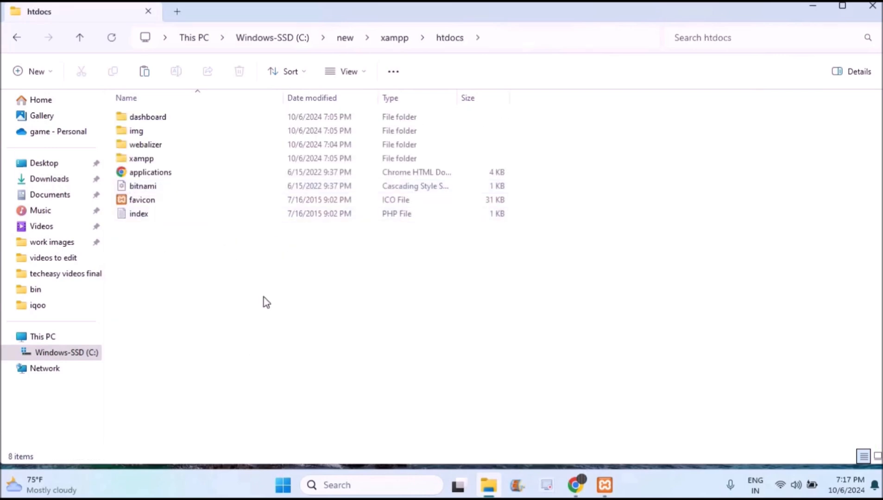
pyautogui.hotkey('ctrl', 'v')
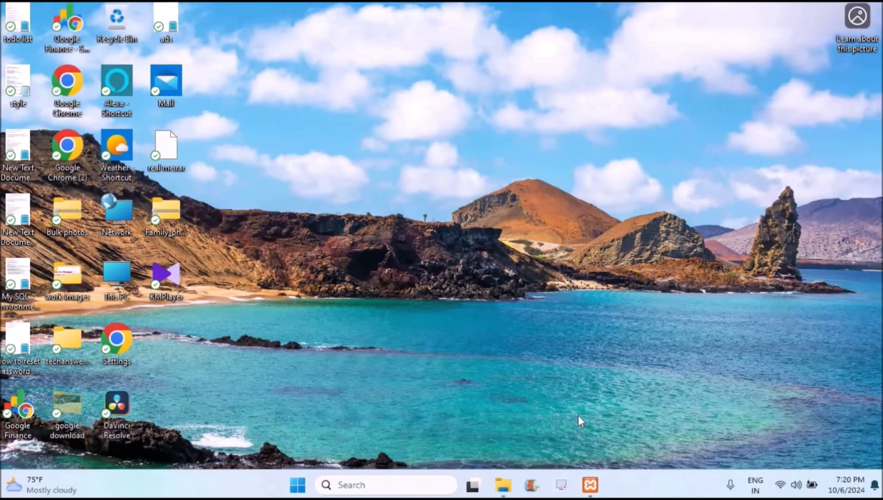
# Restore the XAMPP Control Panel and launch phpMyAdmin from MySQL's Admin button.
pyautogui.click(590, 484)
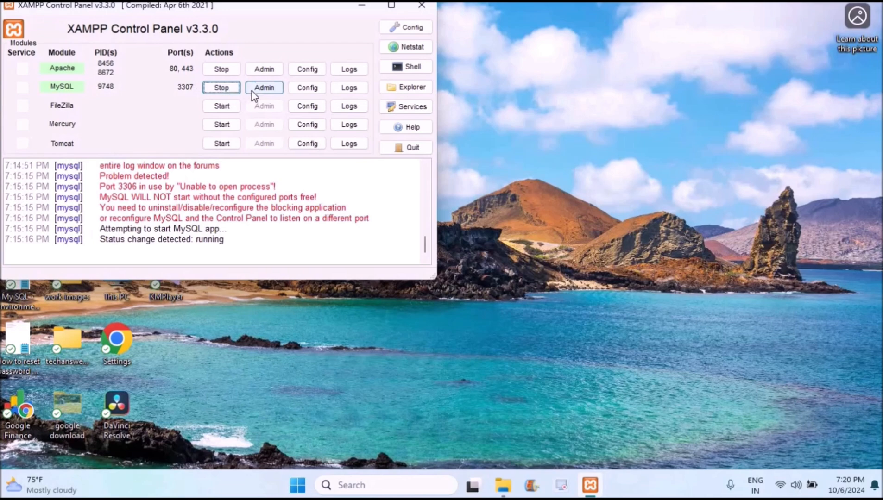
pyautogui.click(274, 91)
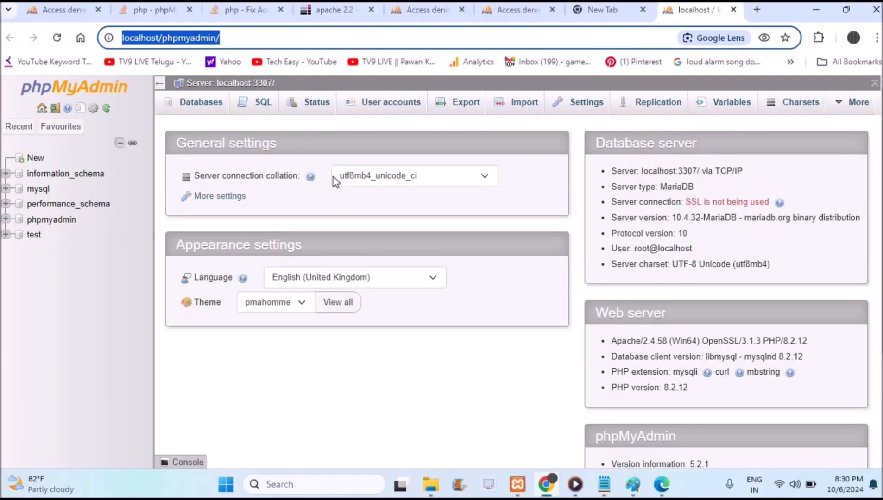
# Return to the working localhost phpMyAdmin tab and open the New database page.
pyautogui.click(509, 15)
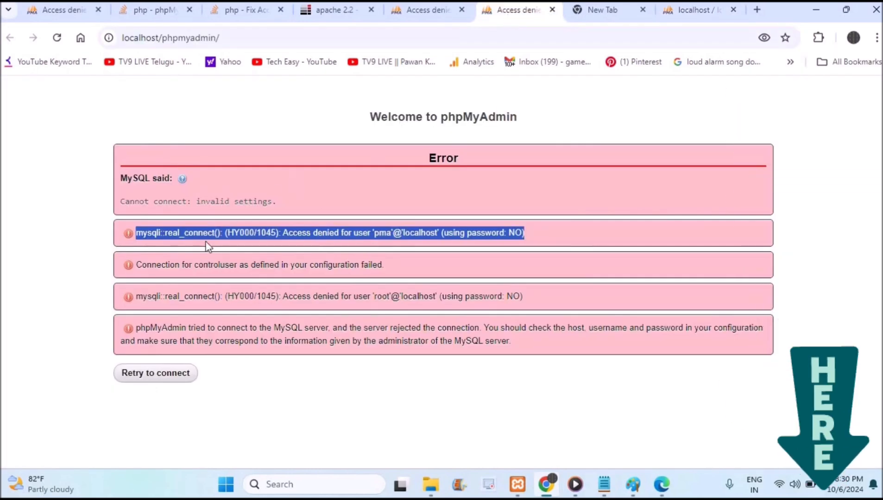
pyautogui.click(170, 241)
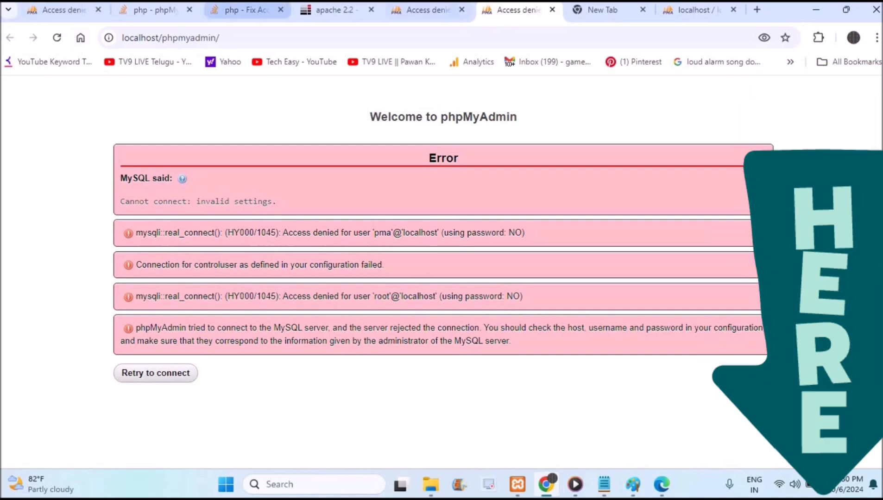
pyautogui.click(684, 14)
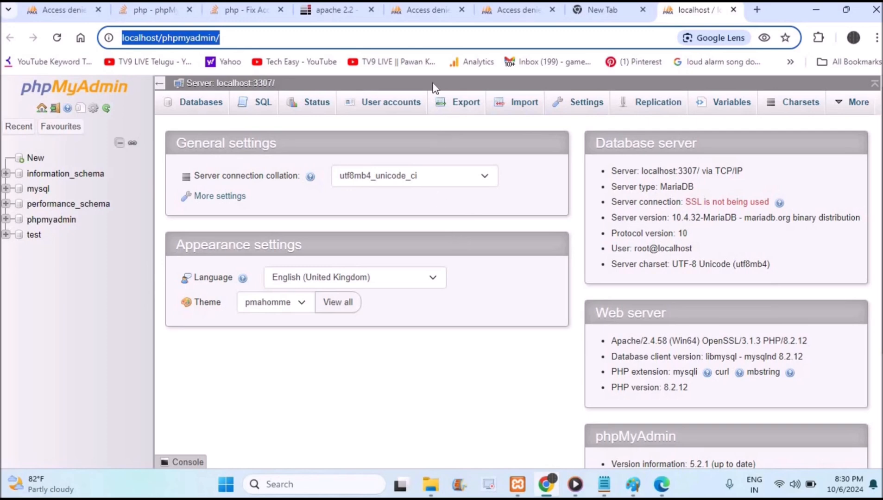
pyautogui.click(457, 10)
pyautogui.click(692, 9)
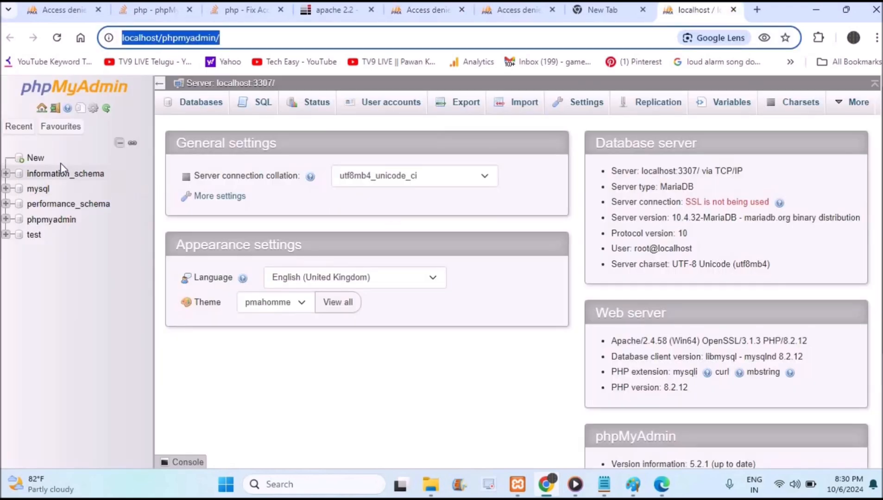
pyautogui.click(35, 160)
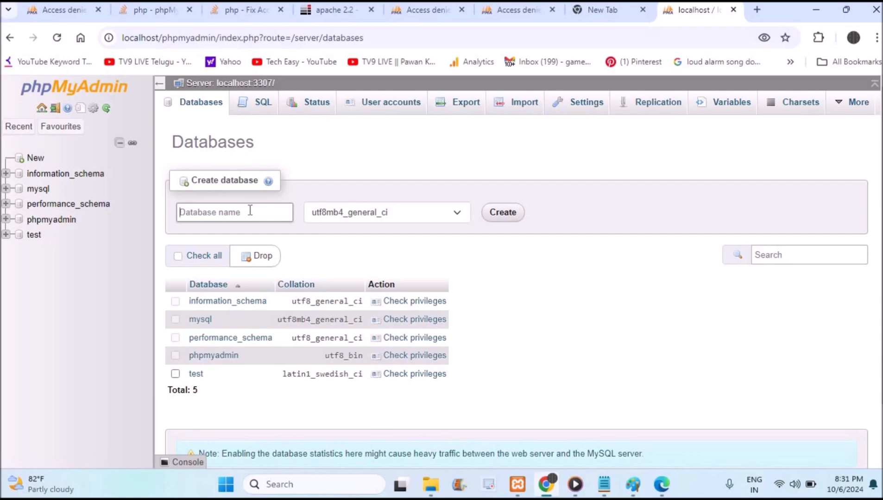
# Create the 'wordpress' database in phpMyAdmin and show its empty Structure page.
pyautogui.write('wordpress')
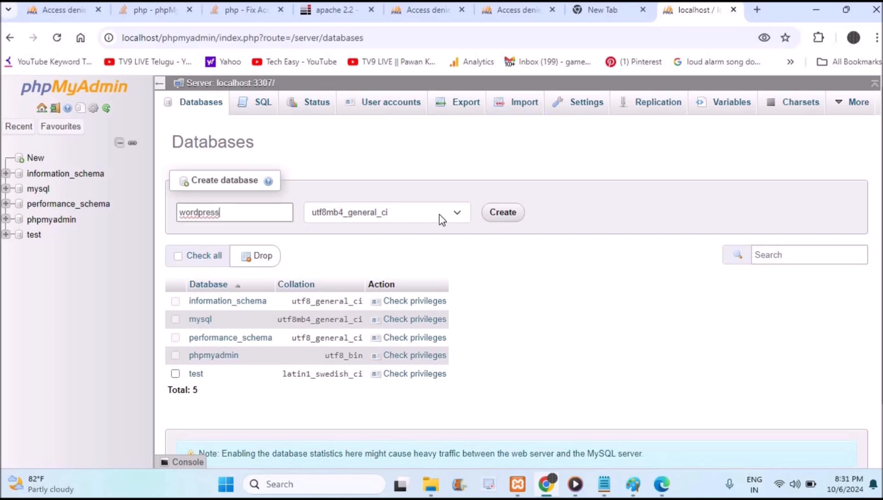
pyautogui.click(505, 213)
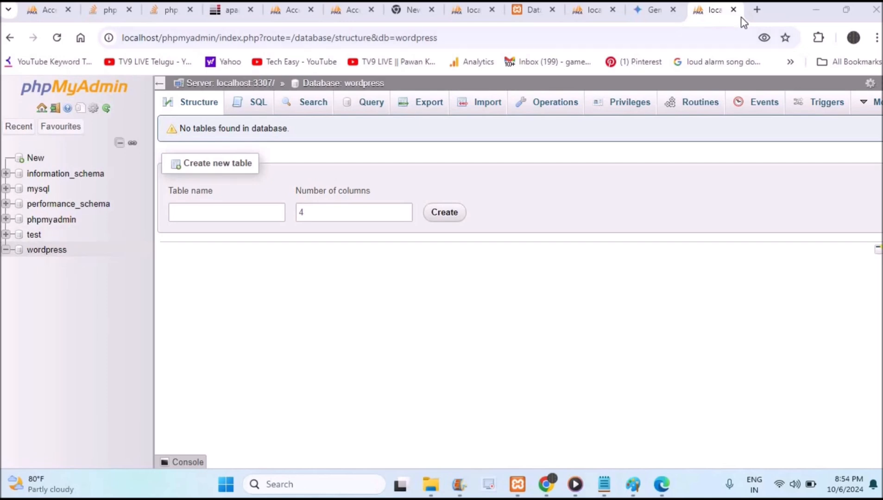
# Load localhost/wordpress in a new Chrome tab to reach the WordPress language setup page.
pyautogui.click(758, 13)
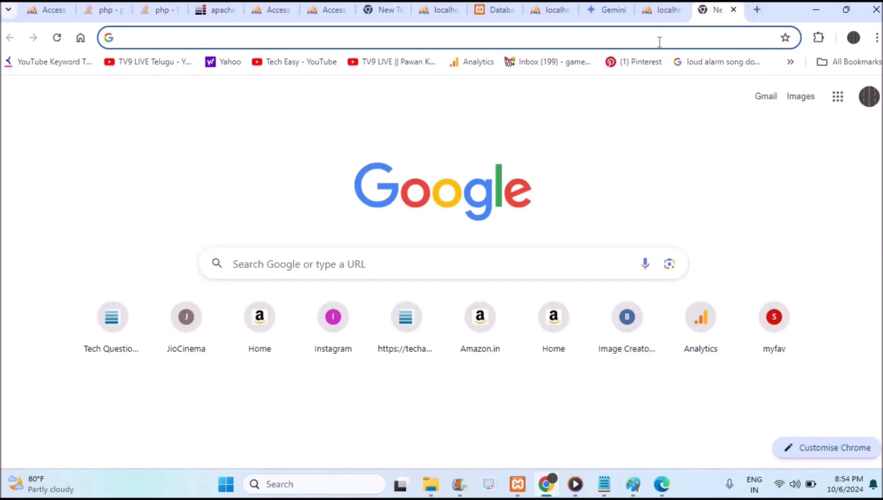
pyautogui.write('loca')
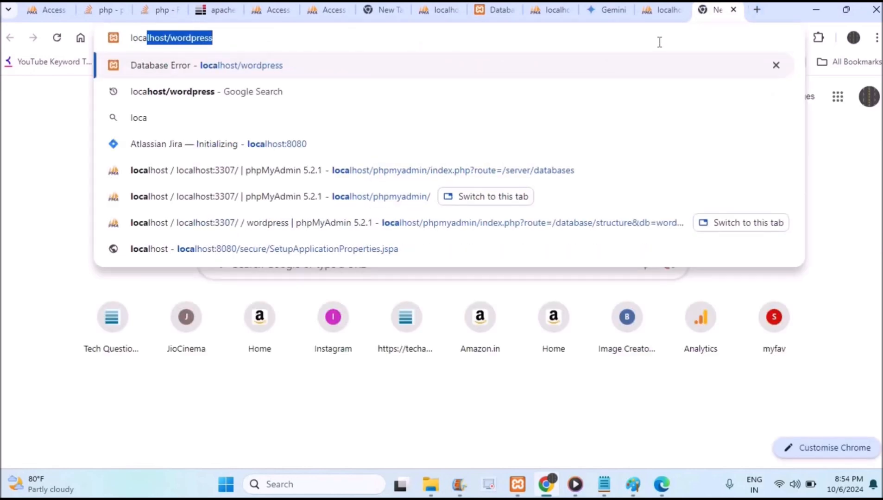
pyautogui.write('lh')
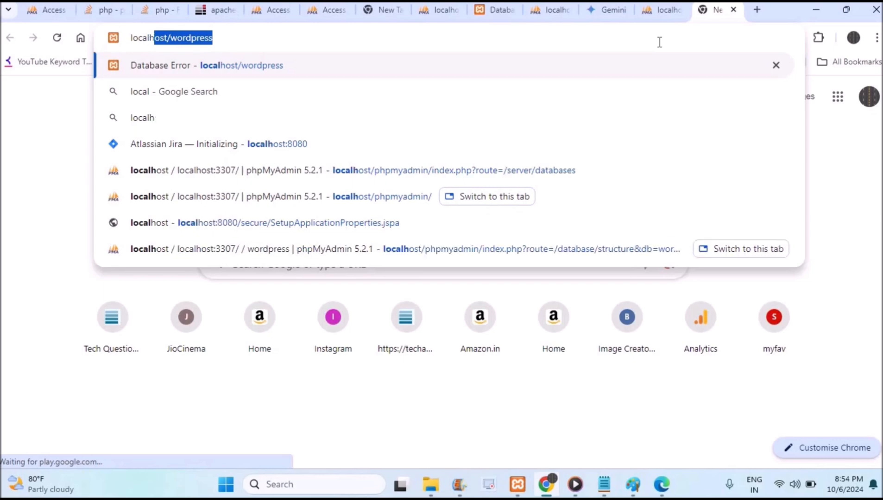
pyautogui.write('ost/')
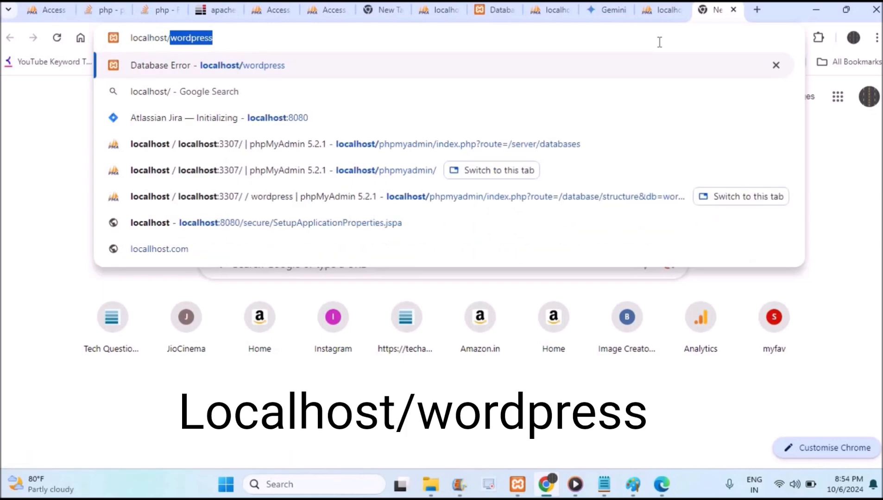
pyautogui.write('wo')
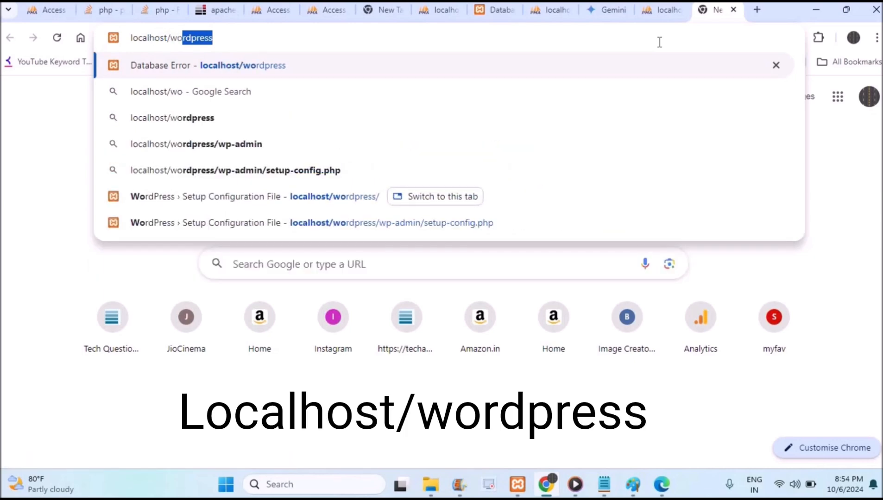
pyautogui.write('rdpress')
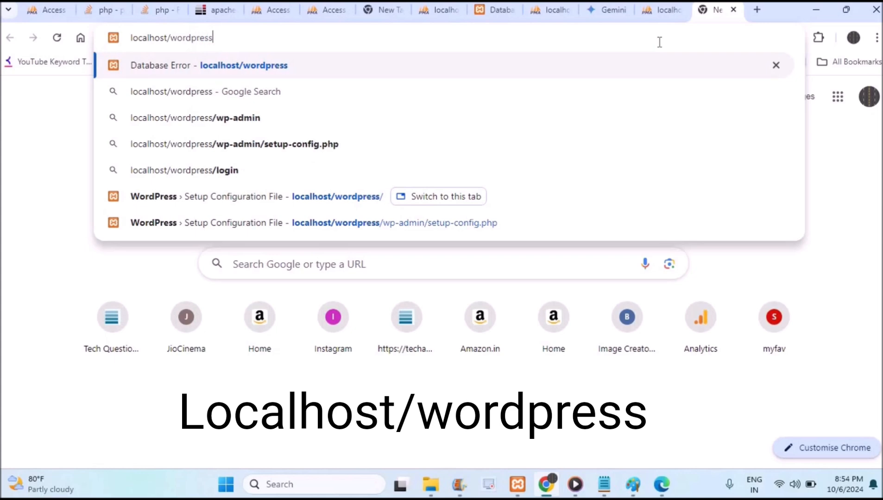
pyautogui.press('Return')
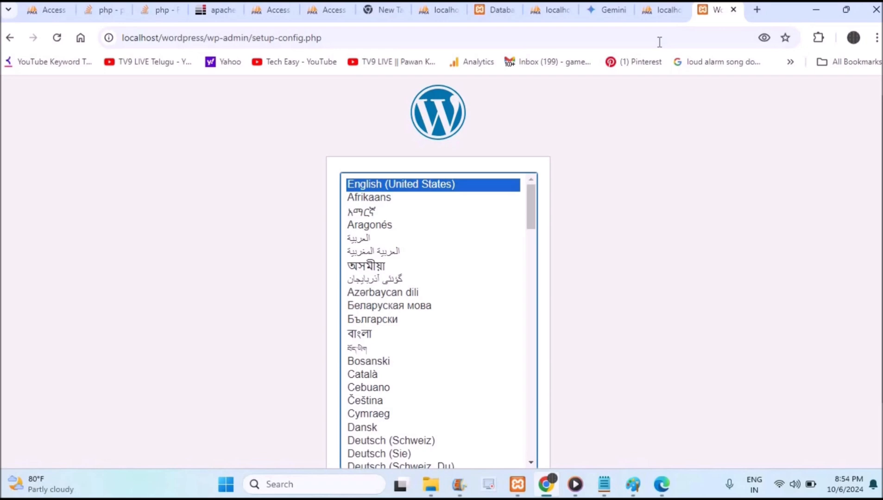
# Keep English (United States) and continue past the welcome page to the database connection form.
pyautogui.scroll(-2, 437, 274)
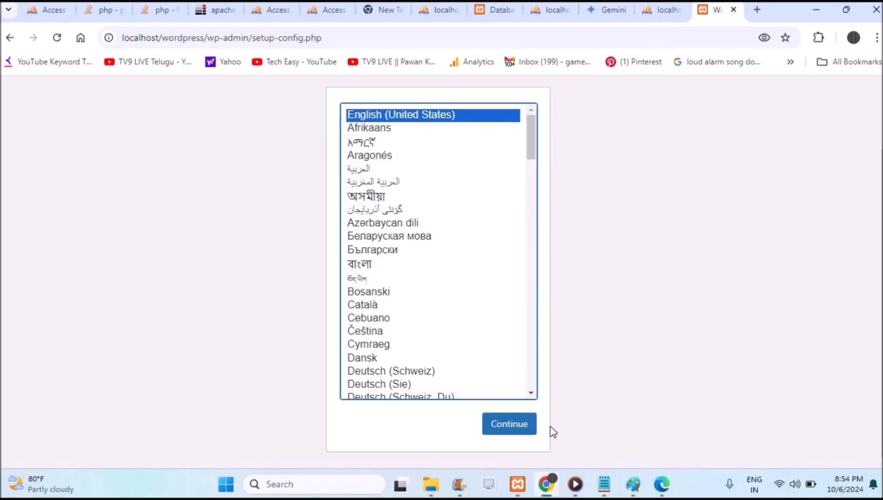
pyautogui.click(527, 425)
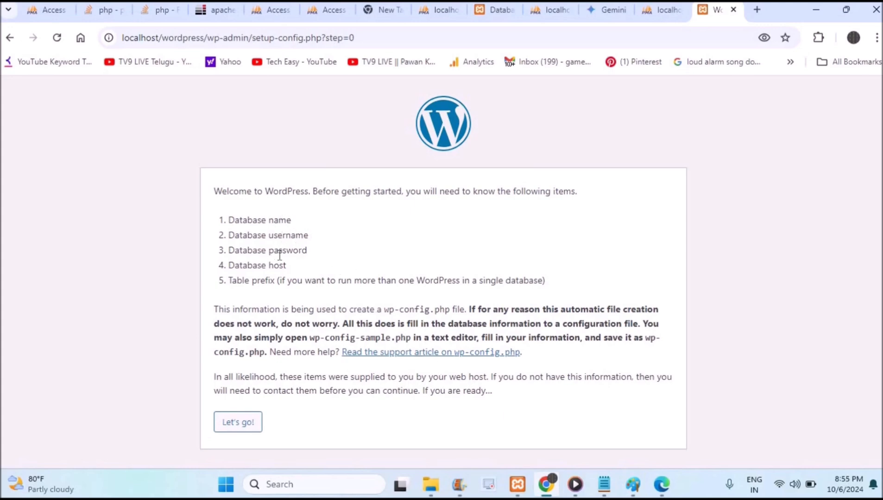
pyautogui.click(235, 425)
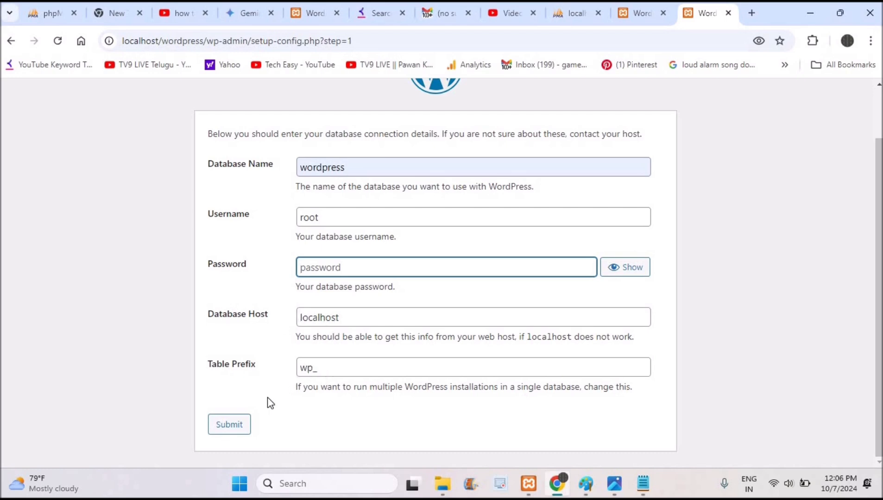
# Submit the database connection details, return to the working tab, and run the WordPress installation.
pyautogui.click(232, 426)
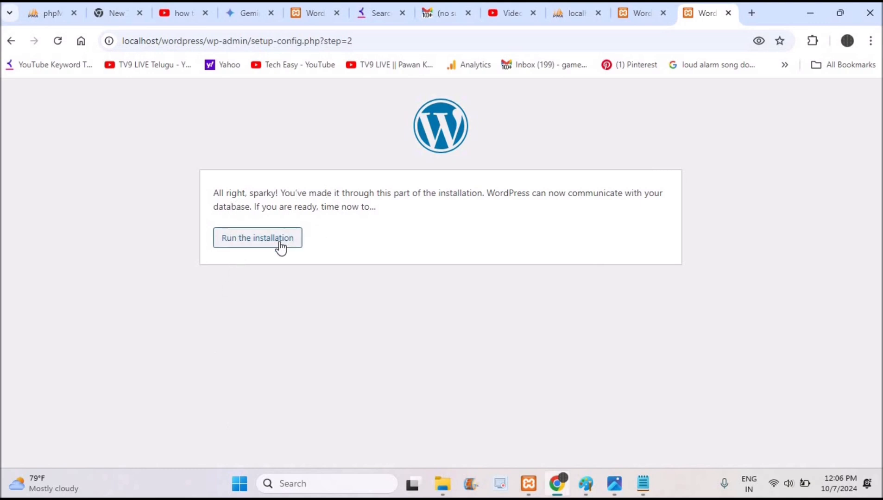
pyautogui.click(648, 19)
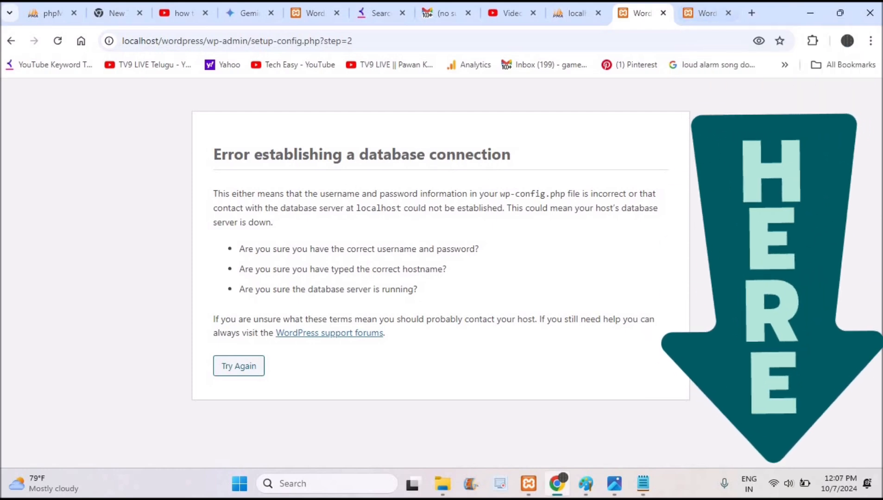
pyautogui.click(700, 14)
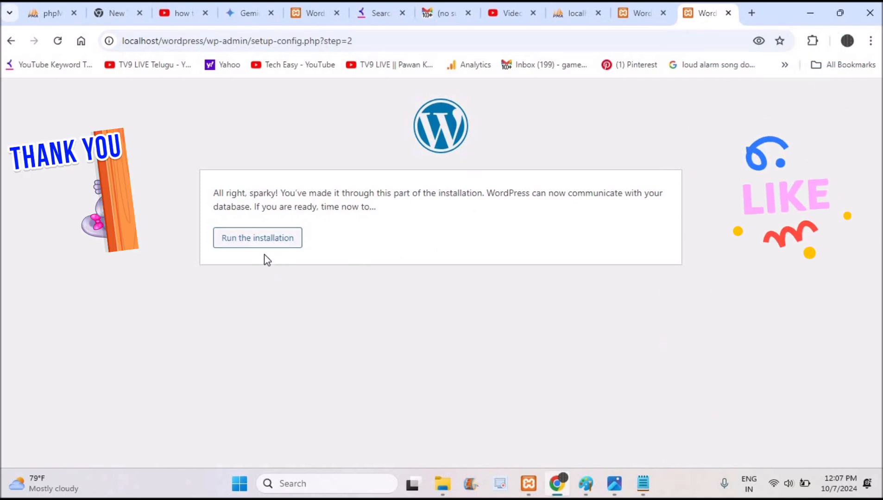
pyautogui.click(263, 248)
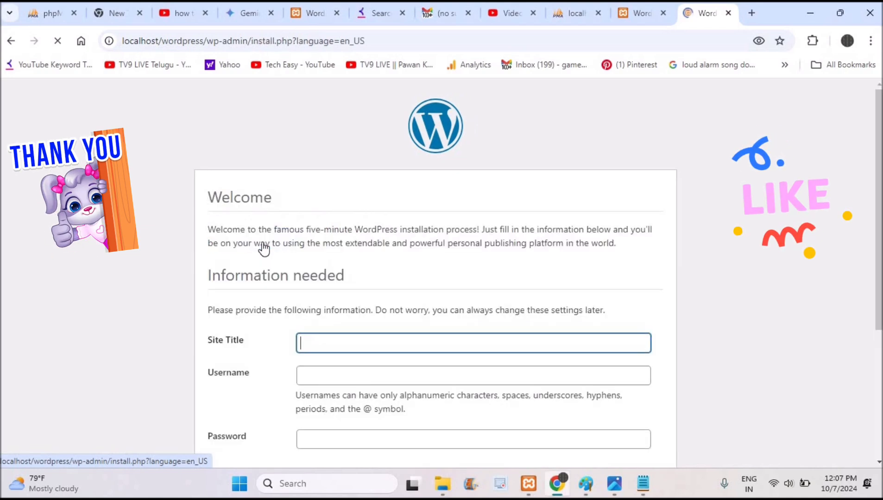
# Enter site title Techanswered, username admin, and replace the generated password with a weak one.
pyautogui.click(313, 341)
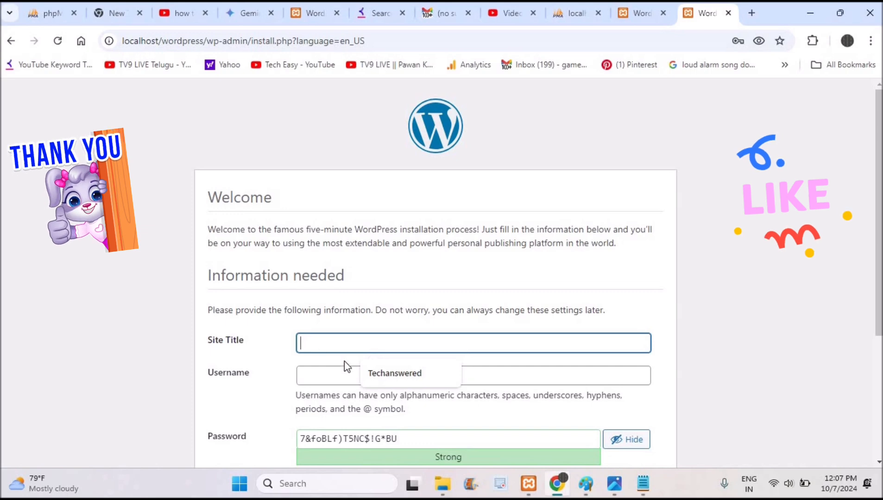
pyautogui.click(371, 373)
pyautogui.click(337, 376)
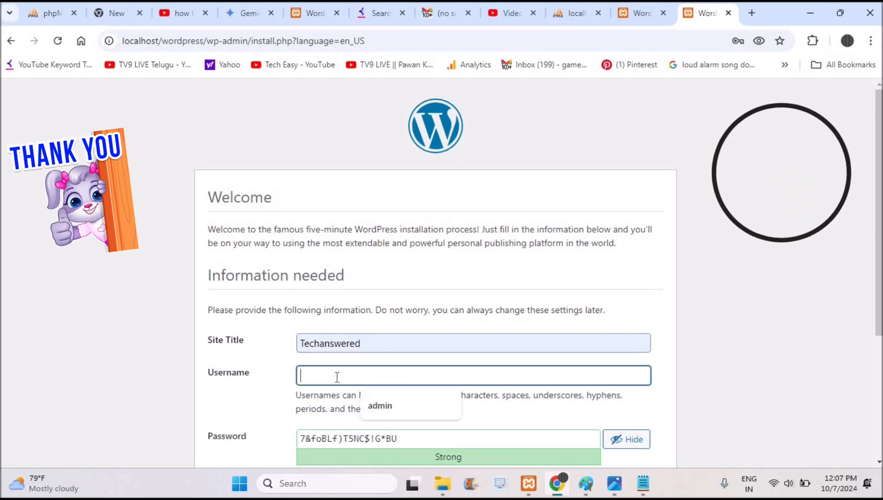
pyautogui.write('admin')
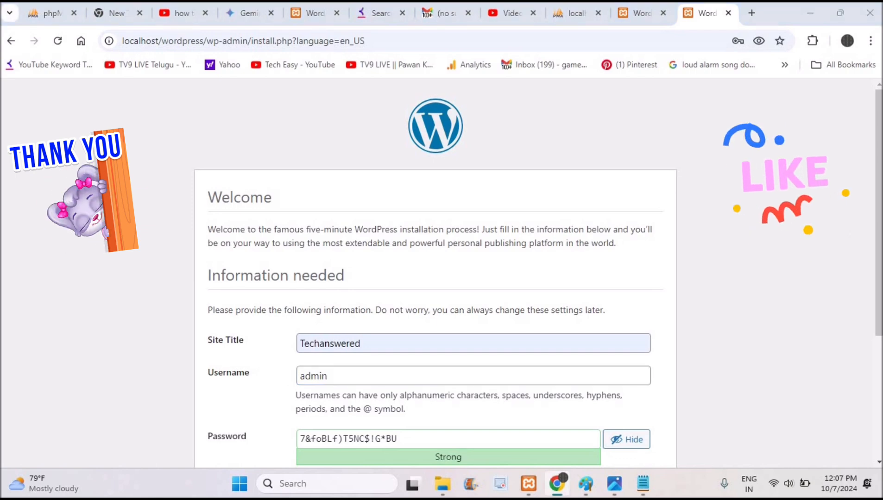
pyautogui.click(442, 443)
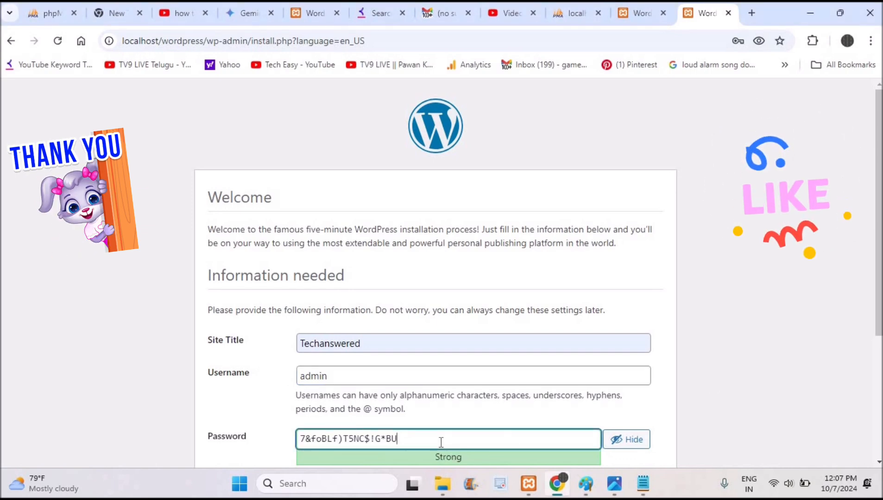
pyautogui.press('BackSpace')
pyautogui.press('BackSpace')
pyautogui.press('BackSpace')
pyautogui.press('BackSpace')
pyautogui.press('BackSpace')
pyautogui.press('BackSpace')
pyautogui.press('BackSpace')
pyautogui.press('BackSpace')
pyautogui.press('BackSpace')
pyautogui.press('BackSpace')
pyautogui.press('BackSpace')
pyautogui.press('BackSpace')
pyautogui.press('BackSpace')
pyautogui.press('BackSpace')
pyautogui.press('BackSpace')
pyautogui.press('BackSpace')
pyautogui.press('BackSpace')
pyautogui.write('admin')
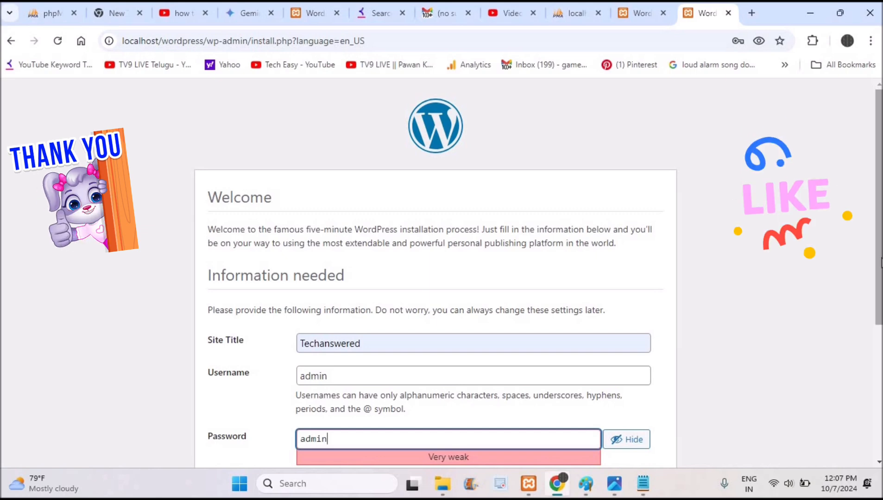
# Confirm the weak password, fill in the suggested email address, and install WordPress.
pyautogui.scroll(-3, 879, 208)
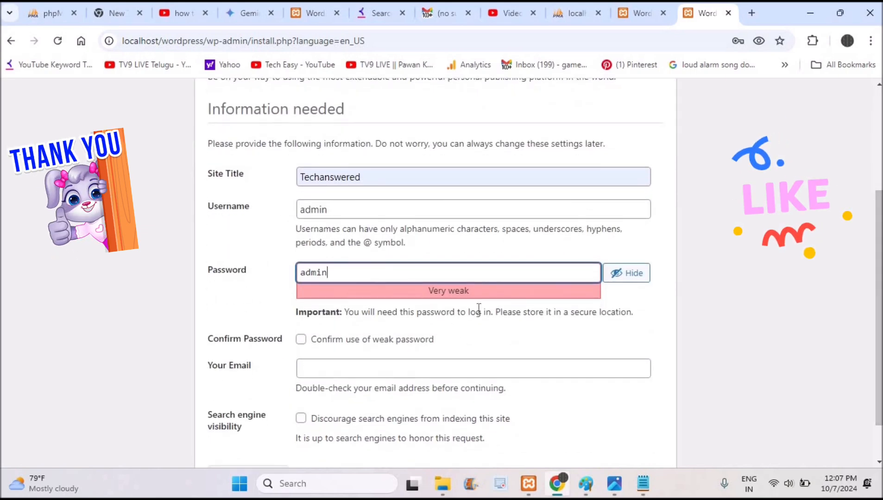
pyautogui.click(463, 341)
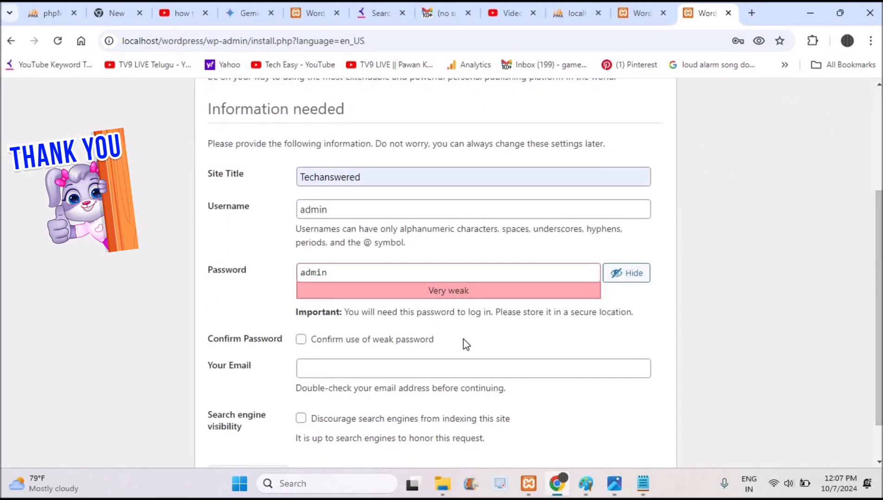
pyautogui.click(301, 340)
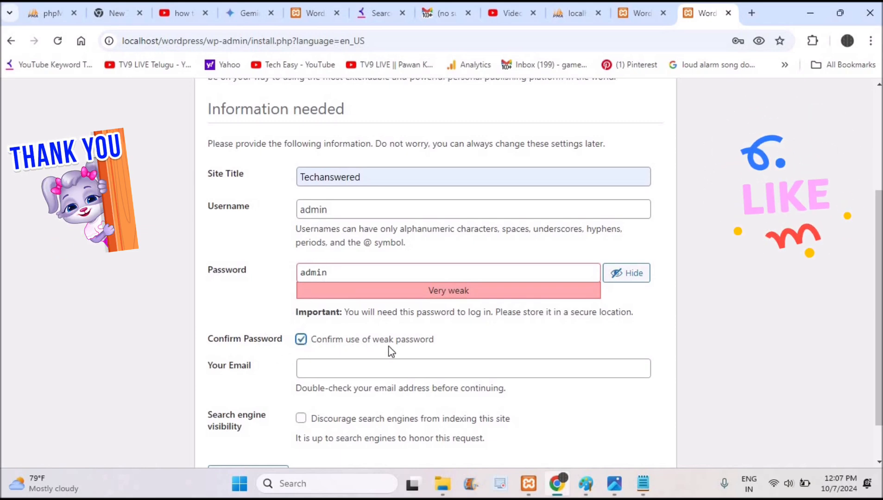
pyautogui.click(371, 369)
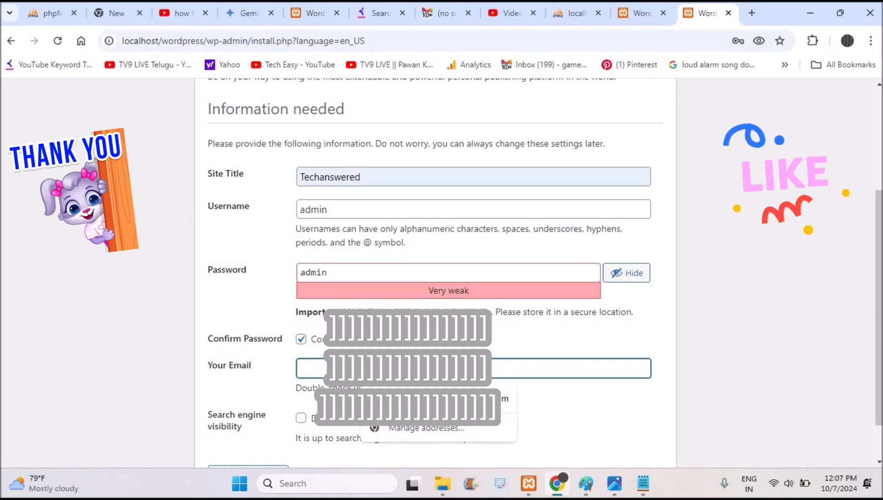
pyautogui.click(431, 400)
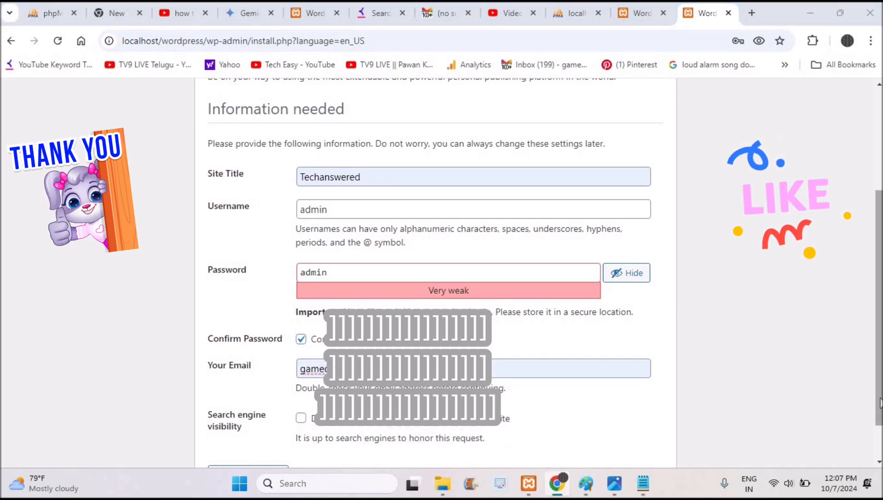
pyautogui.moveTo(879, 402); pyautogui.dragTo(882, 486)
pyautogui.click(271, 431)
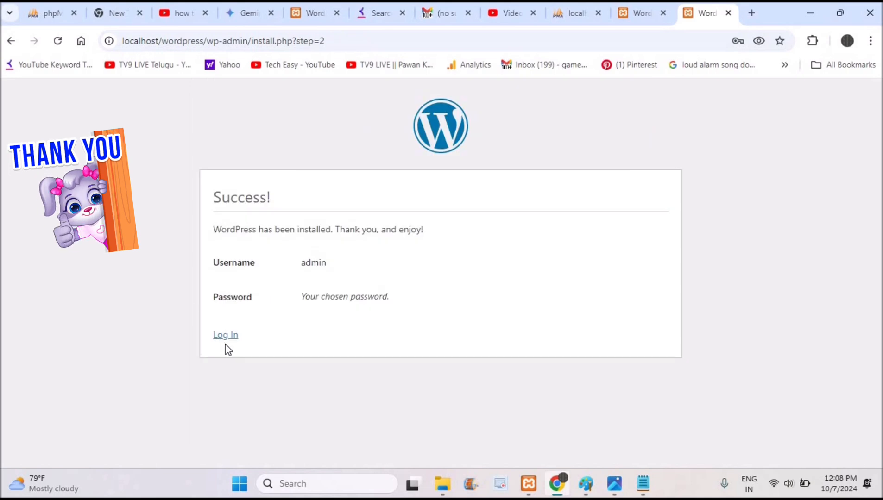
# Log in as admin with the account password, dismiss Chrome's password warning, and go to Appearance > Themes.
pyautogui.click(225, 336)
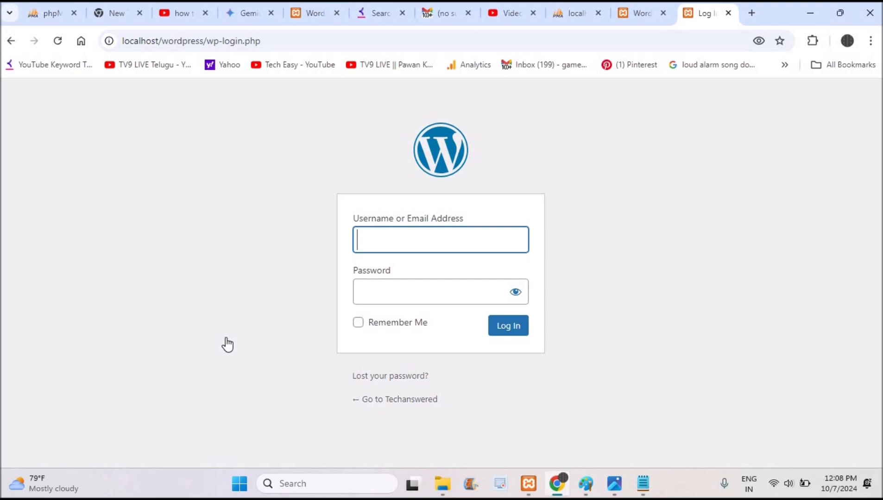
pyautogui.write('admin')
pyautogui.press('Tab')
pyautogui.write('admin')
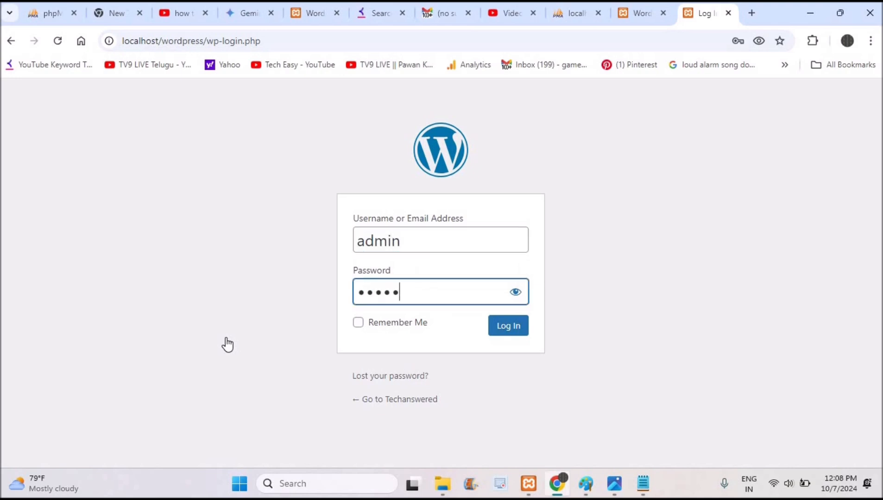
pyautogui.press('Return')
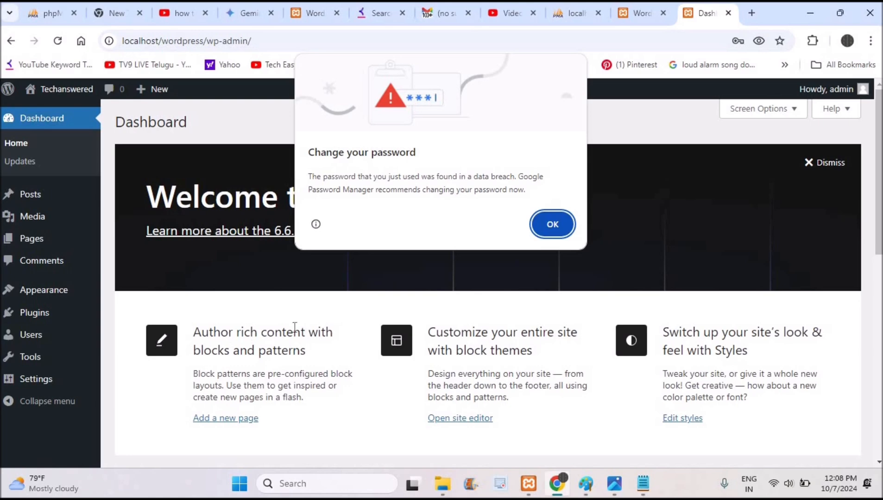
pyautogui.click(552, 224)
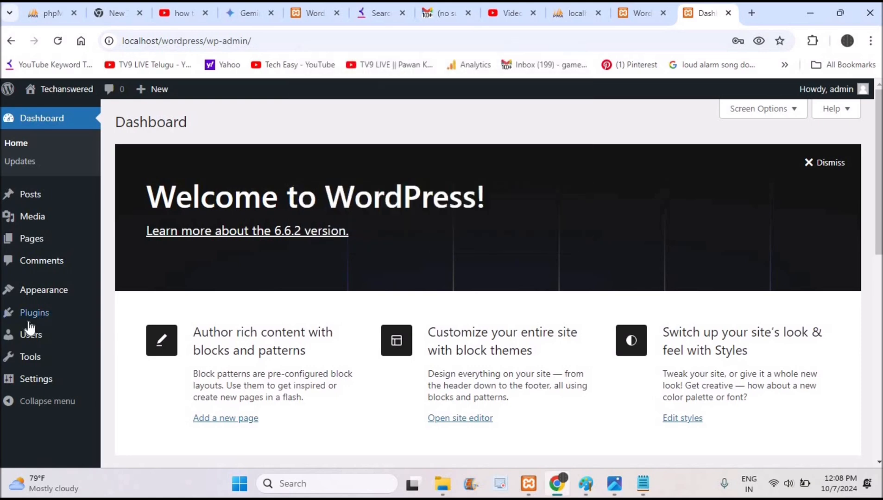
pyautogui.click(121, 296)
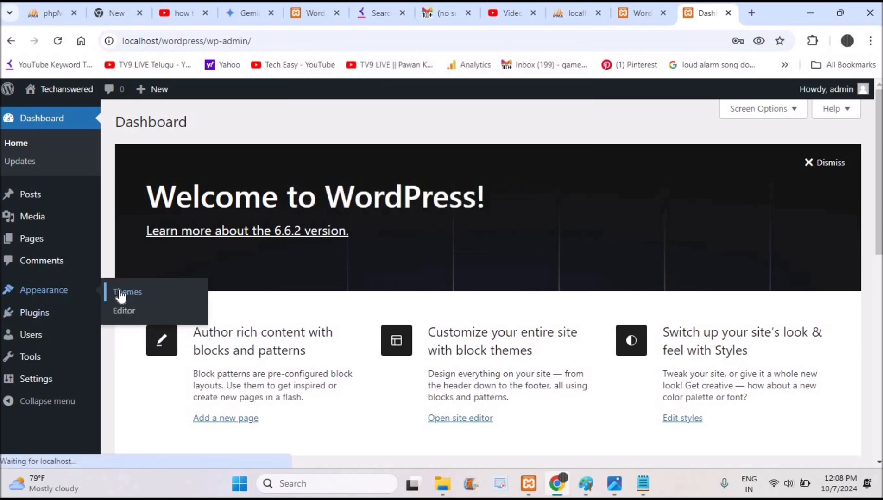